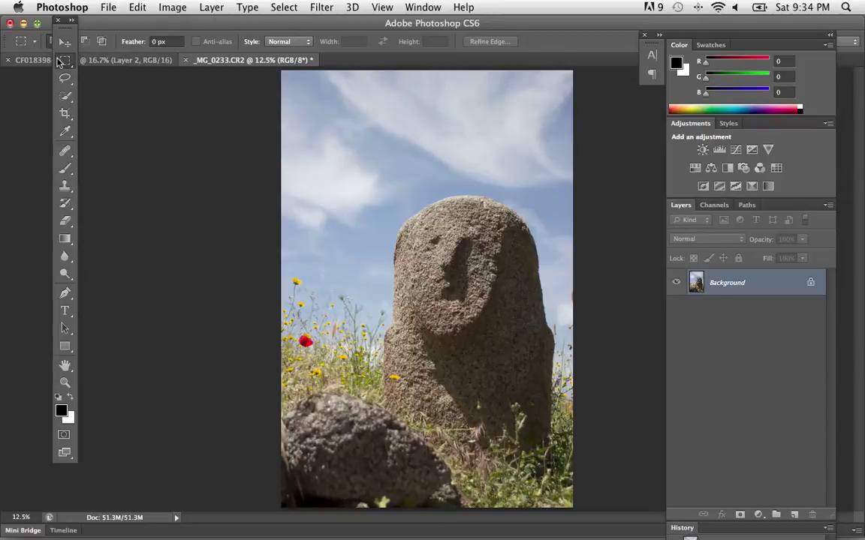
- Nudge the Photoshop window slightly right and open the Edit menu
{"action": "left_click_drag", "start_coordinate": [158, 23], "coordinate": [159, 23]}
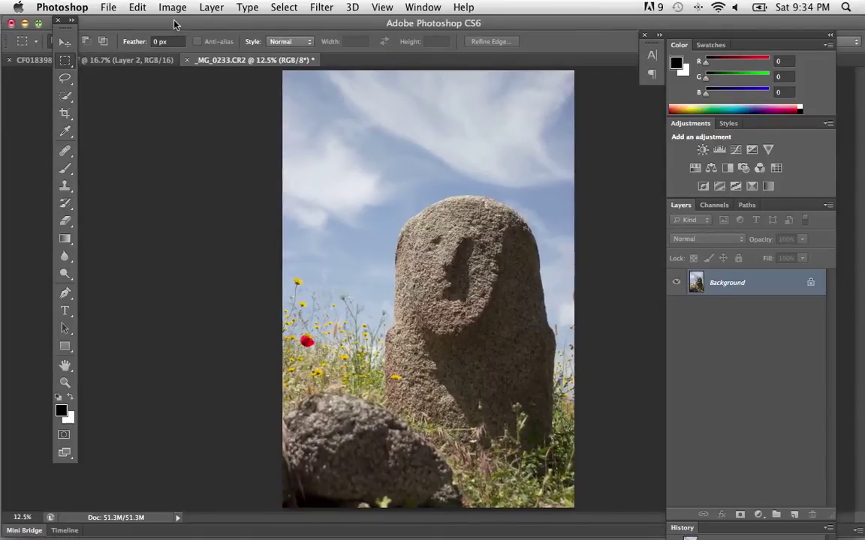
{"action": "left_click", "coordinate": [137, 7]}
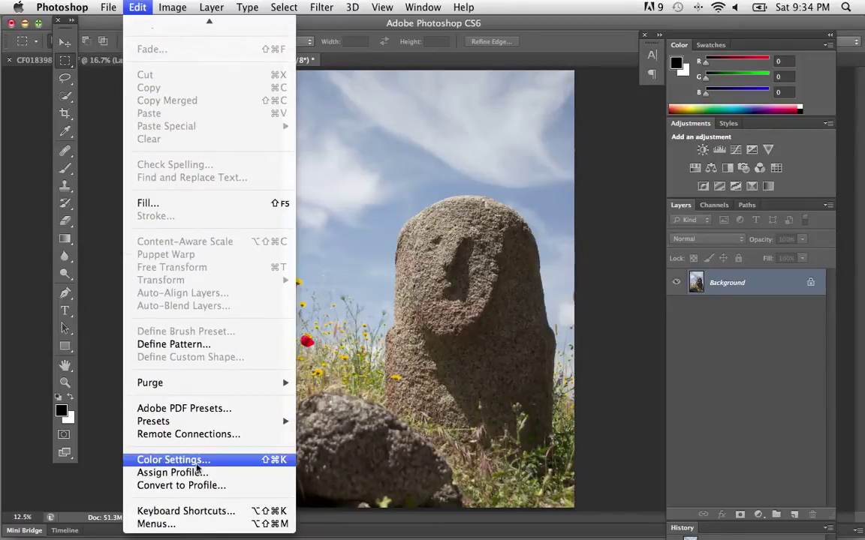
- In Color Settings, change the RGB working space from ProPhoto RGB to Adobe RGB (1998)
{"action": "left_click", "coordinate": [197, 463]}
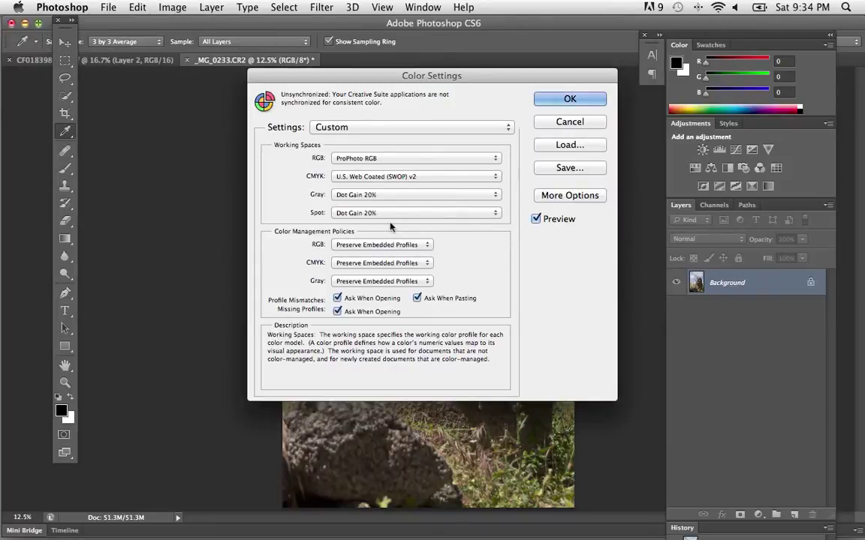
{"action": "left_click", "coordinate": [412, 159]}
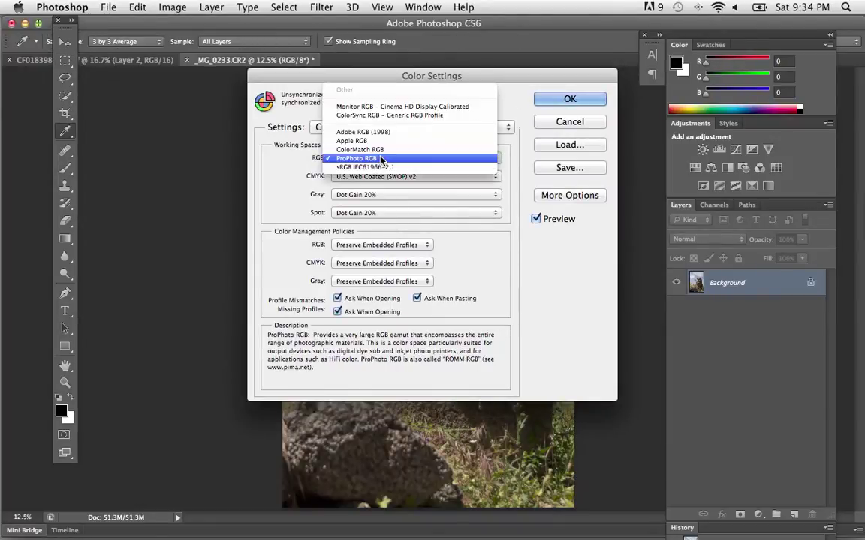
{"action": "left_click", "coordinate": [293, 224]}
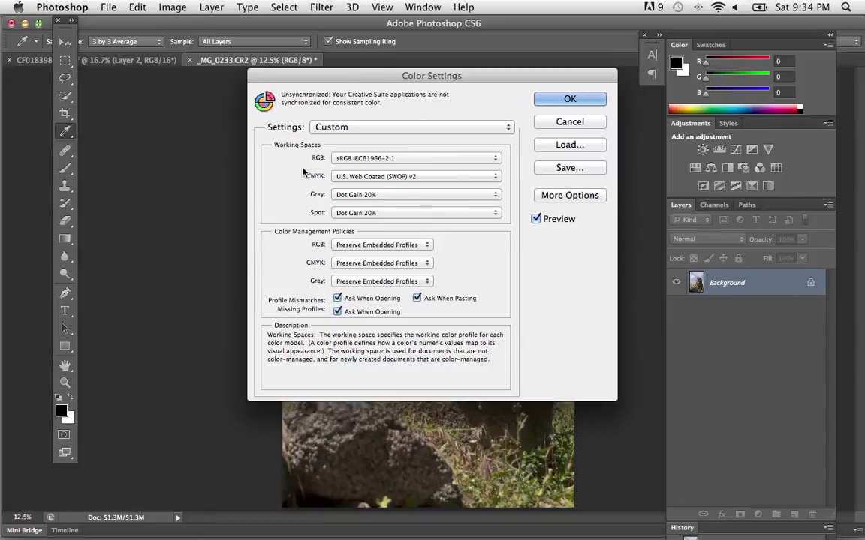
{"action": "left_click", "coordinate": [368, 158]}
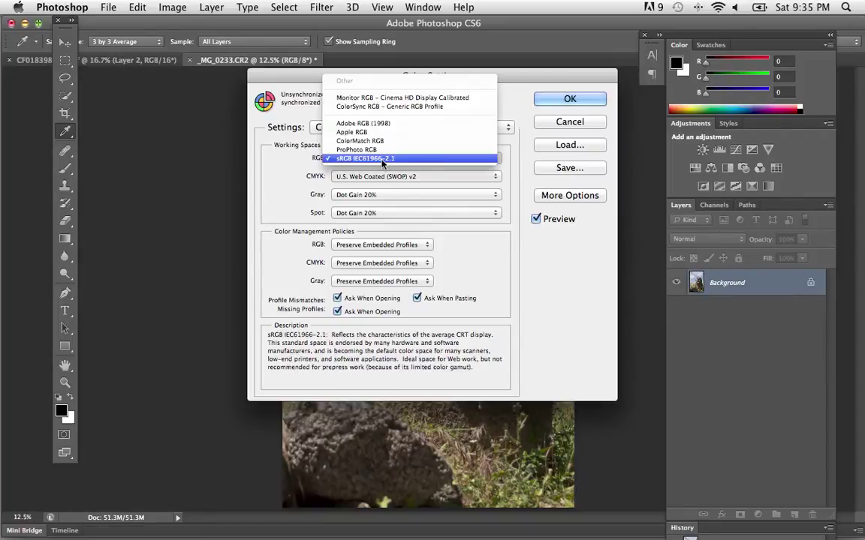
{"action": "left_click", "coordinate": [239, 175]}
{"action": "key", "text": "Up"}
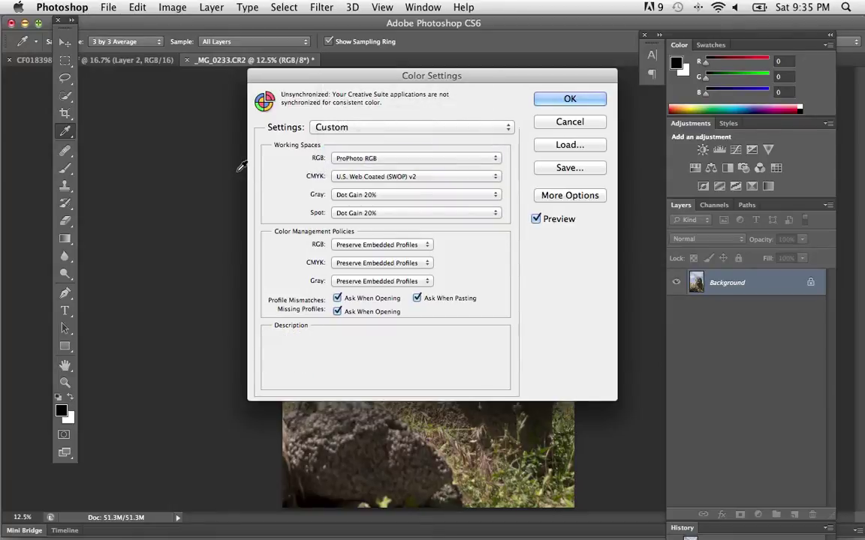
{"action": "left_click", "coordinate": [464, 159]}
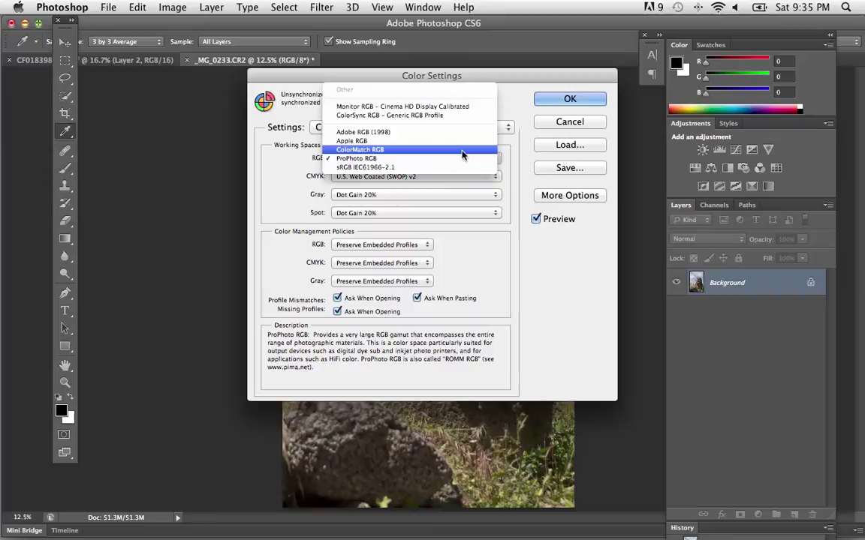
{"action": "left_click", "coordinate": [462, 132]}
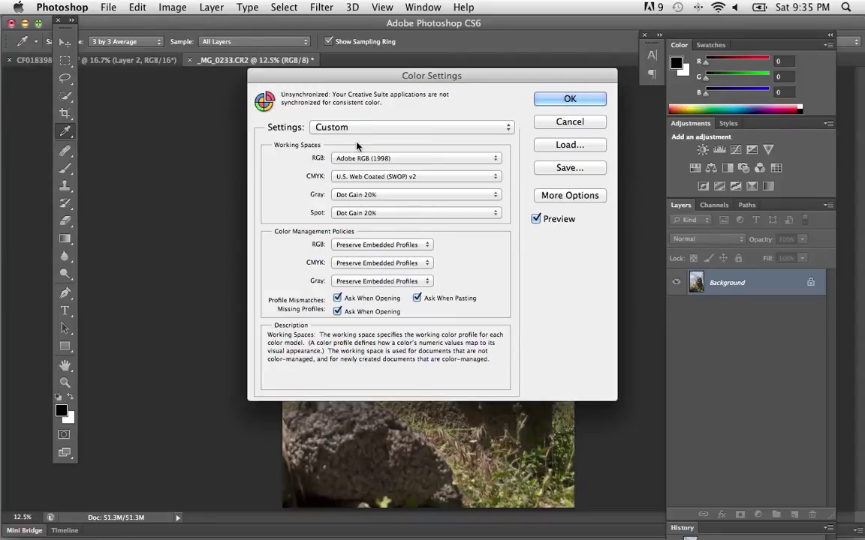
{"action": "left_click_drag", "start_coordinate": [332, 73], "coordinate": [292, 72]}
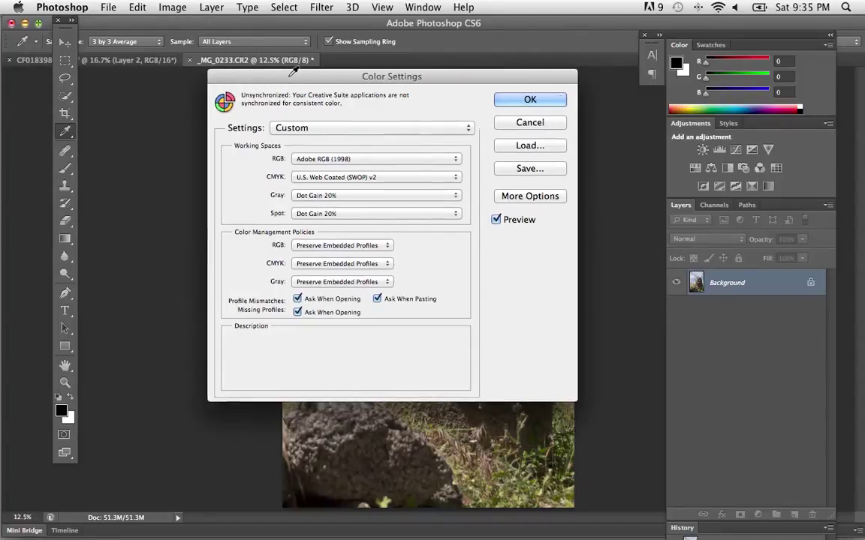
- Switch the RGB working space back to ProPhoto RGB
{"action": "left_click", "coordinate": [330, 159]}
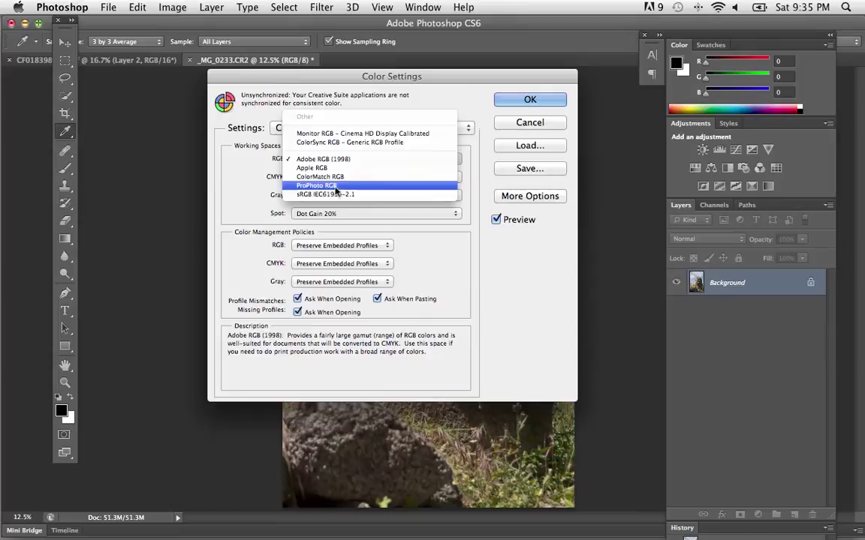
{"action": "left_click", "coordinate": [330, 185]}
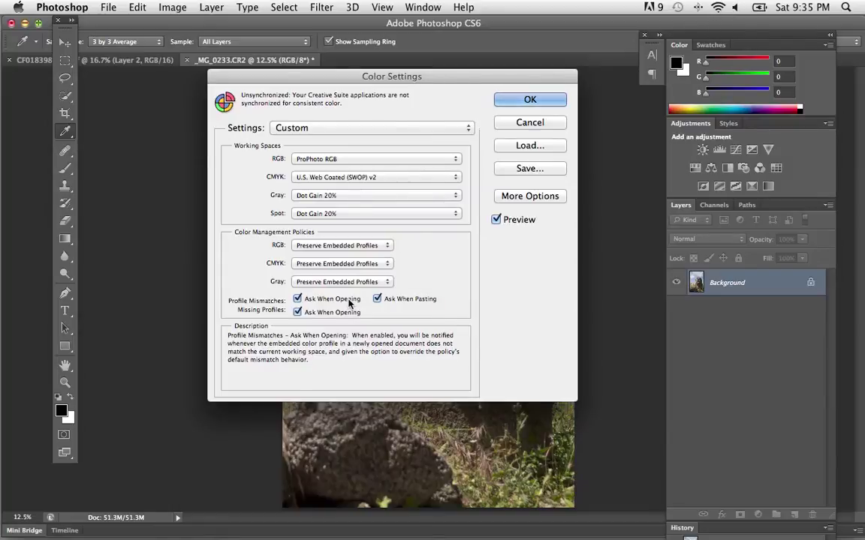
{"action": "mouse_move", "coordinate": [330, 159]}
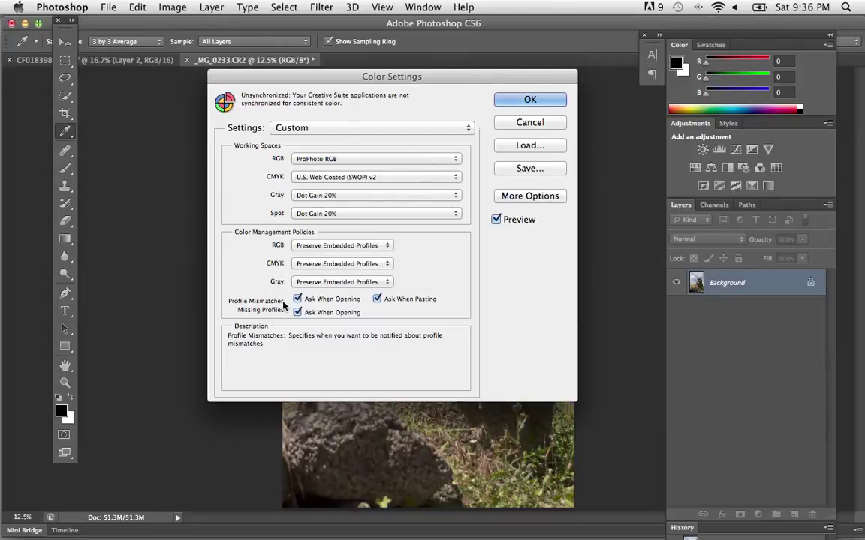
- Confirm the colour settings and bring up File > Print for the statue photo
{"action": "left_click", "coordinate": [529, 100]}
{"action": "key", "text": "m"}
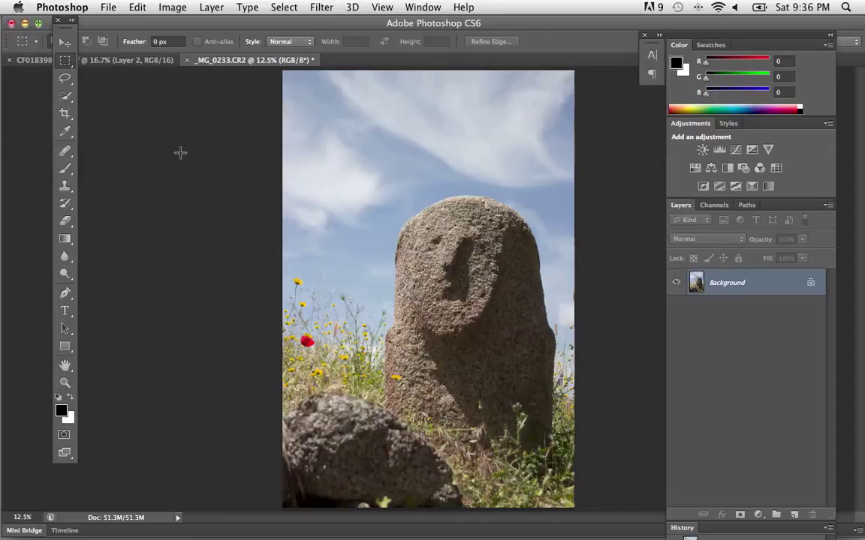
{"action": "left_click", "coordinate": [110, 7]}
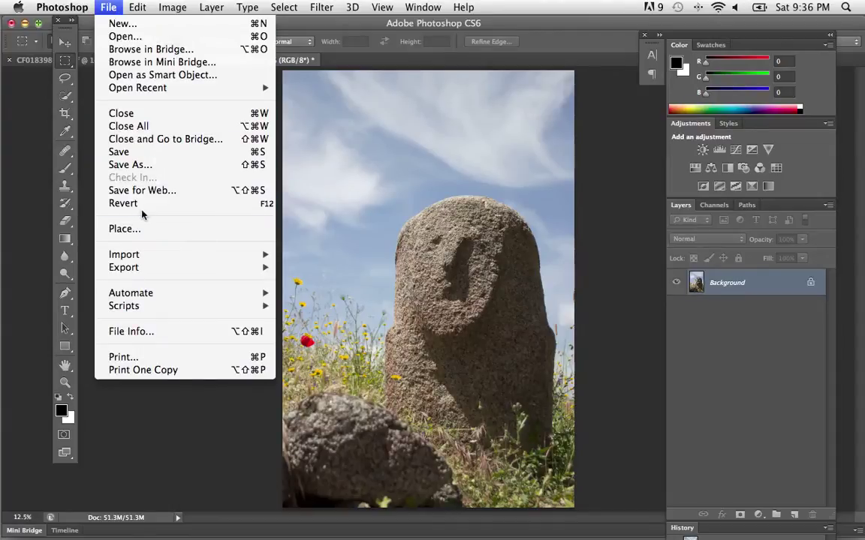
{"action": "left_click", "coordinate": [126, 360]}
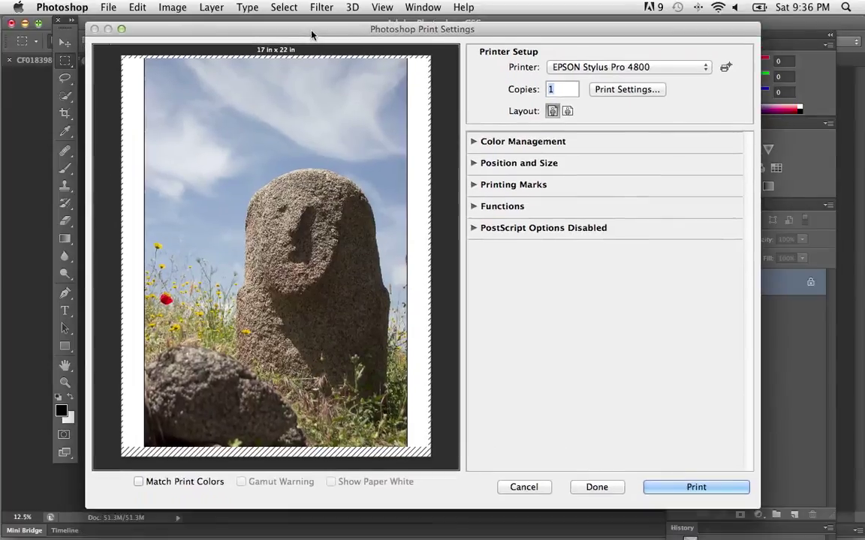
- Toggle the print layout to landscape and back to portrait
{"action": "left_click_drag", "start_coordinate": [311, 35], "coordinate": [321, 43]}
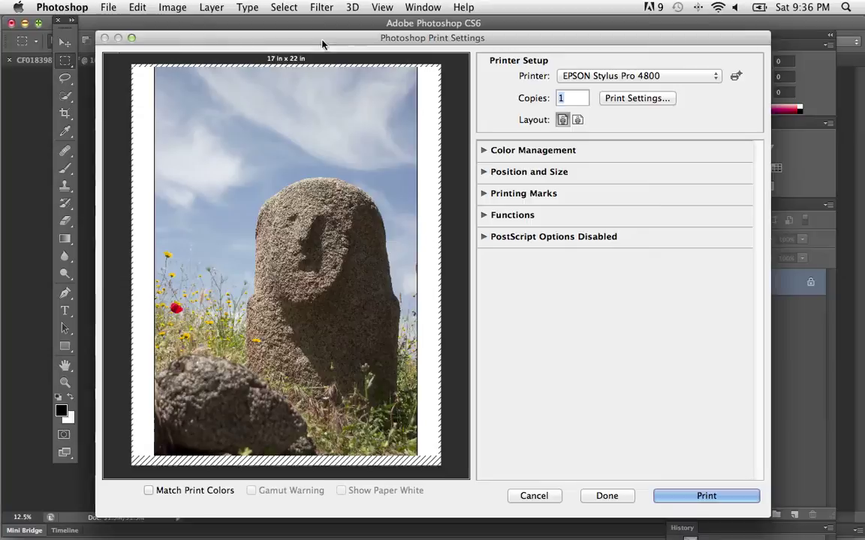
{"action": "left_click", "coordinate": [578, 120]}
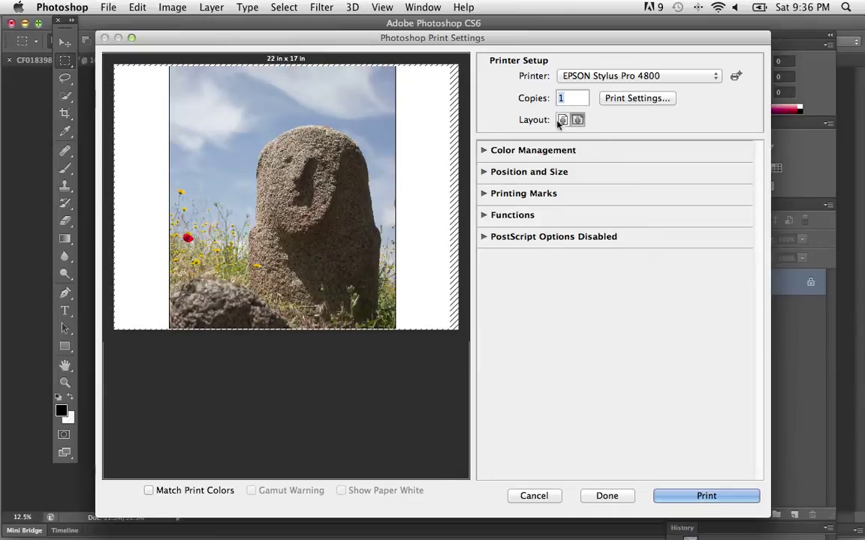
{"action": "left_click", "coordinate": [561, 120]}
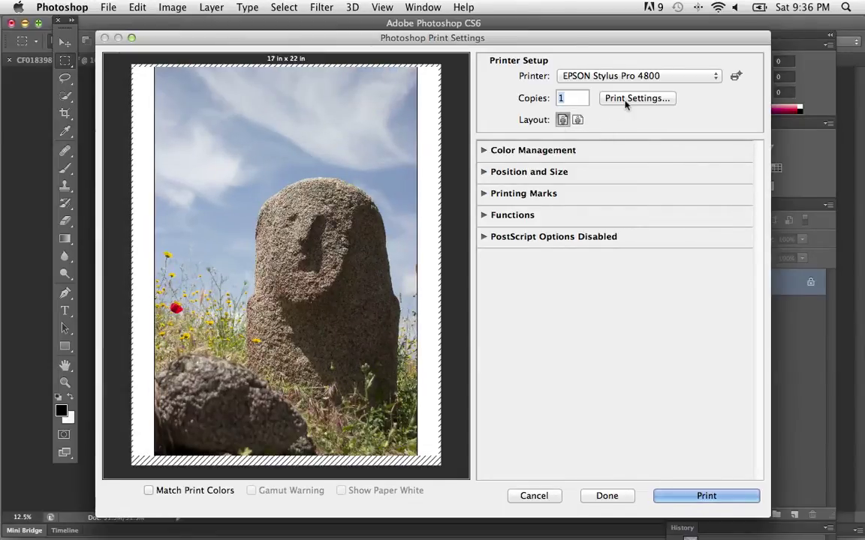
- Bring up the EPSON Stylus Pro 4800 printer's own Print dialog
{"action": "left_click", "coordinate": [625, 100]}
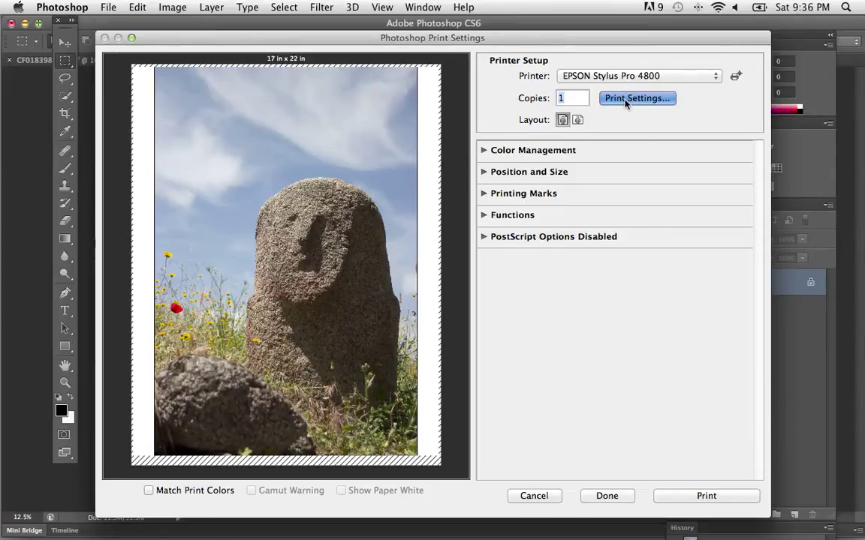
{"action": "left_click_drag", "start_coordinate": [480, 75], "coordinate": [516, 69]}
{"action": "left_click_drag", "start_coordinate": [590, 72], "coordinate": [551, 71]}
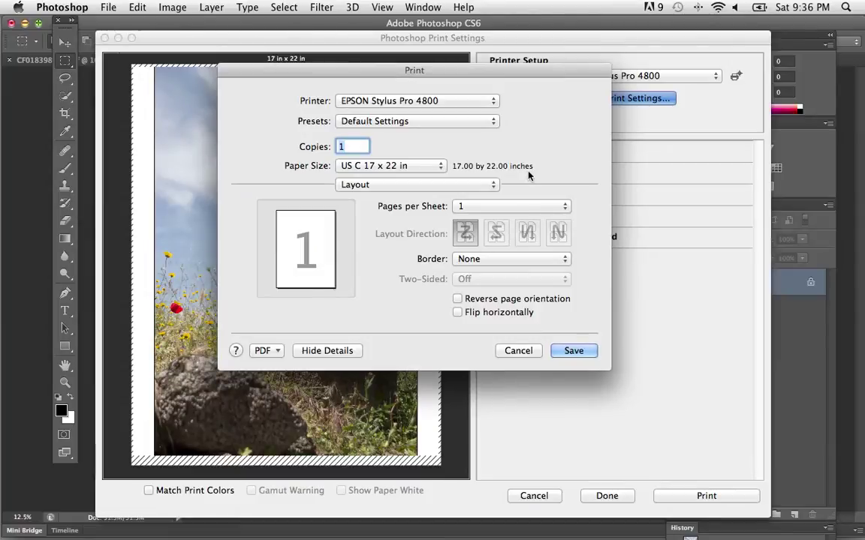
- Browse the paper sizes and keep US C 17 x 22 in
{"action": "left_click", "coordinate": [418, 166]}
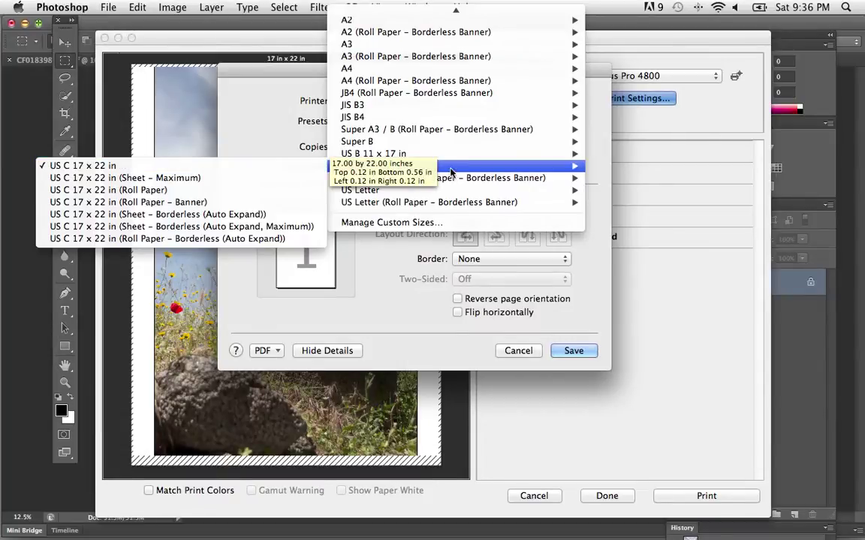
{"action": "mouse_move", "coordinate": [450, 8]}
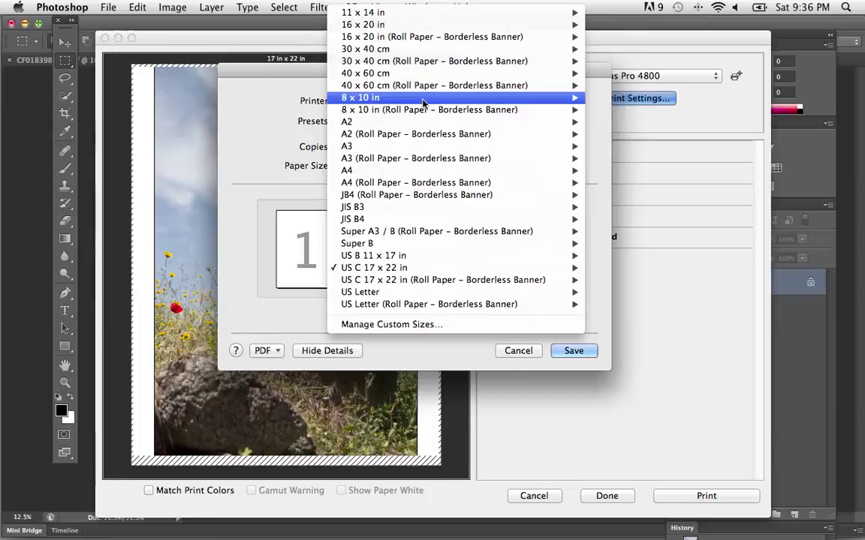
{"action": "mouse_move", "coordinate": [424, 101]}
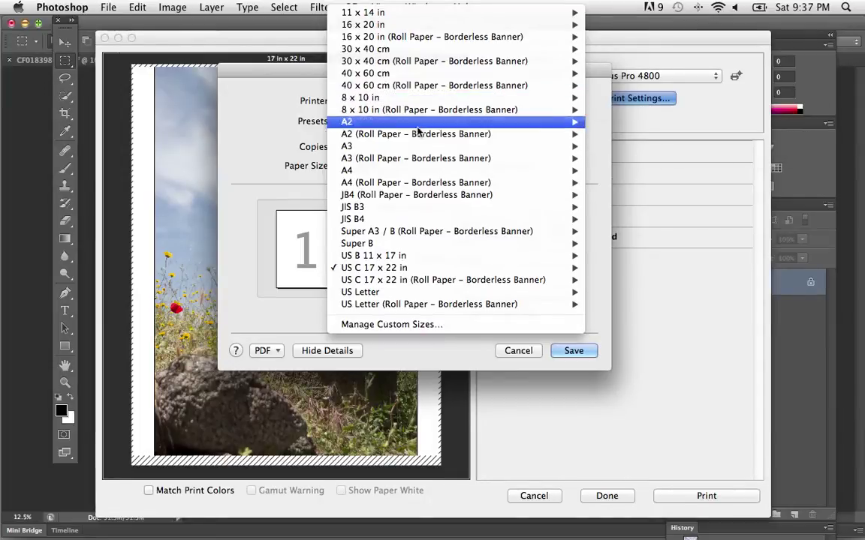
{"action": "mouse_move", "coordinate": [412, 174]}
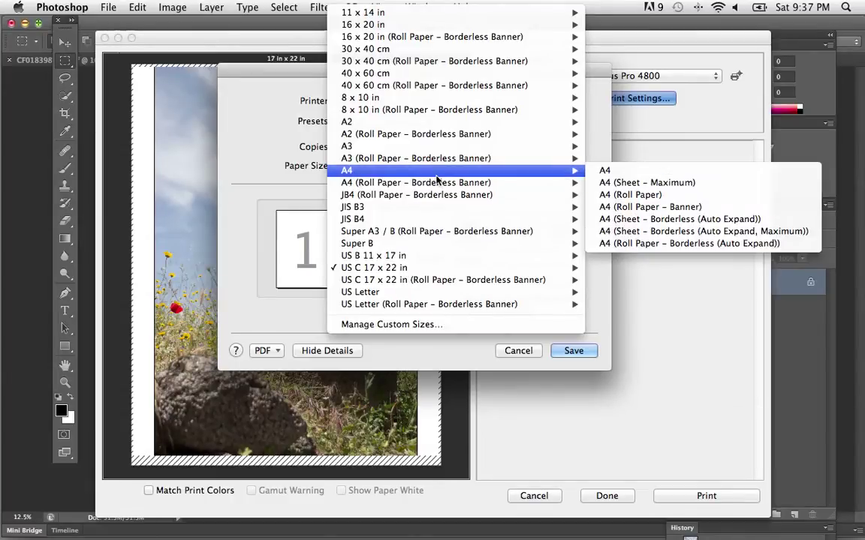
{"action": "mouse_move", "coordinate": [429, 248]}
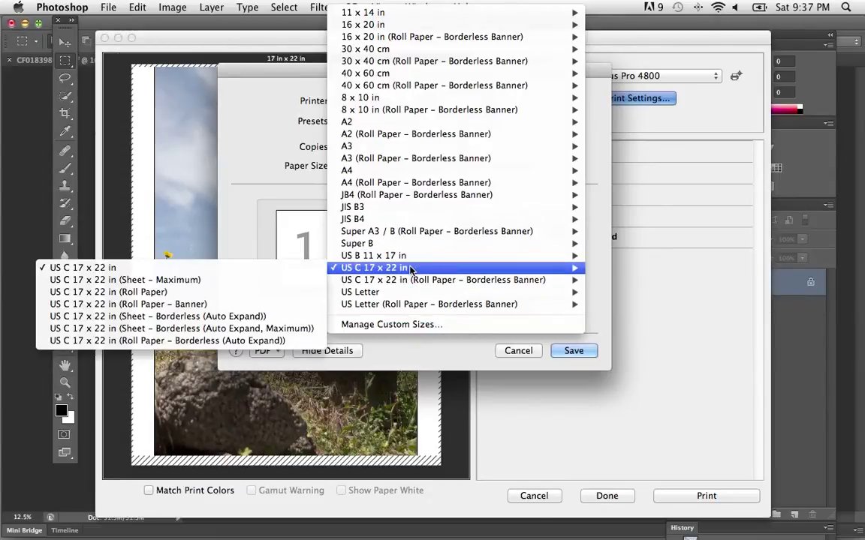
{"action": "mouse_move", "coordinate": [335, 268]}
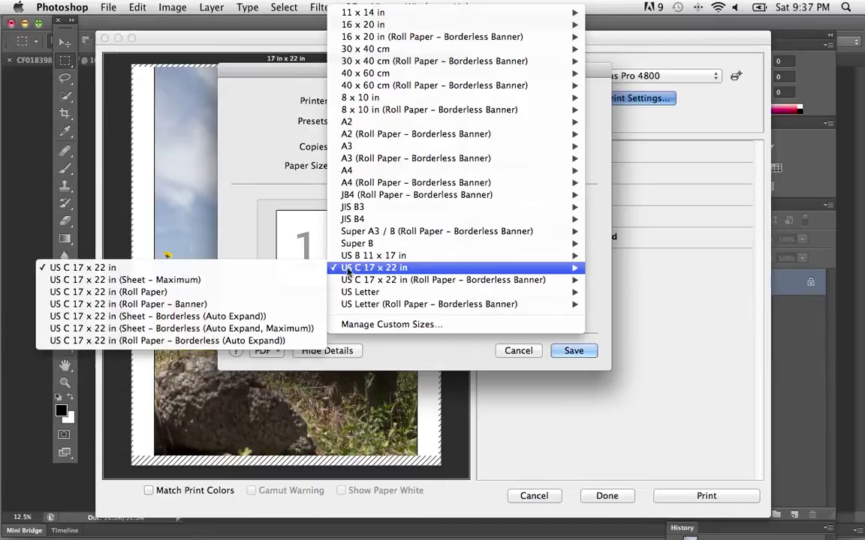
{"action": "left_click", "coordinate": [230, 269]}
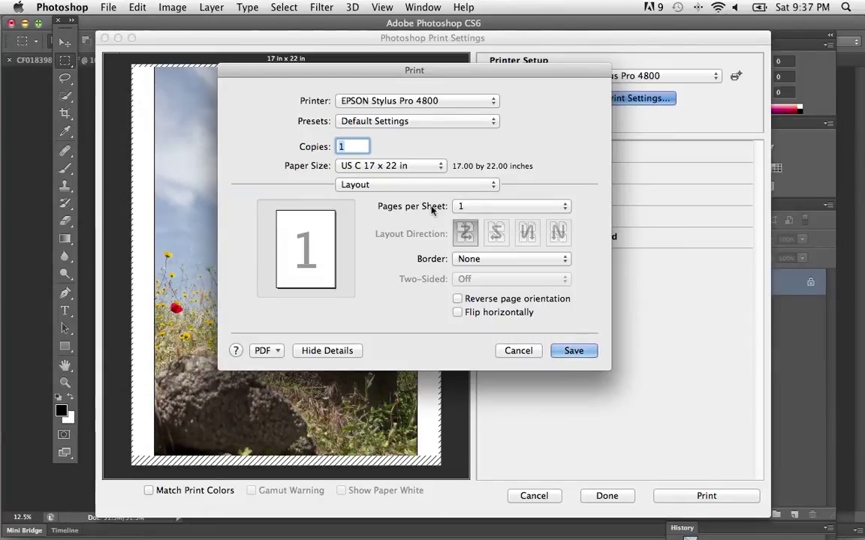
{"action": "left_click_drag", "start_coordinate": [359, 66], "coordinate": [339, 48]}
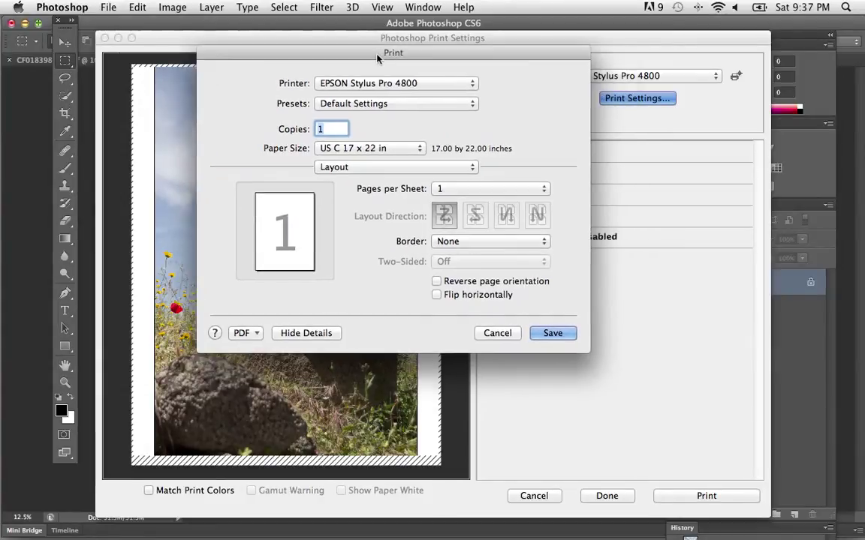
- View the Color Matching pane, then switch the Epson dialog to its Print Settings pane
{"action": "left_click", "coordinate": [359, 168]}
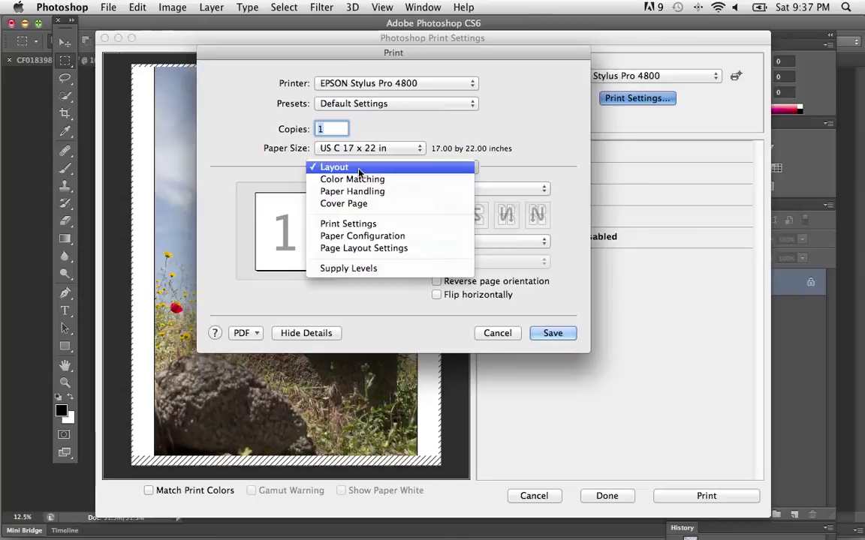
{"action": "left_click", "coordinate": [359, 180]}
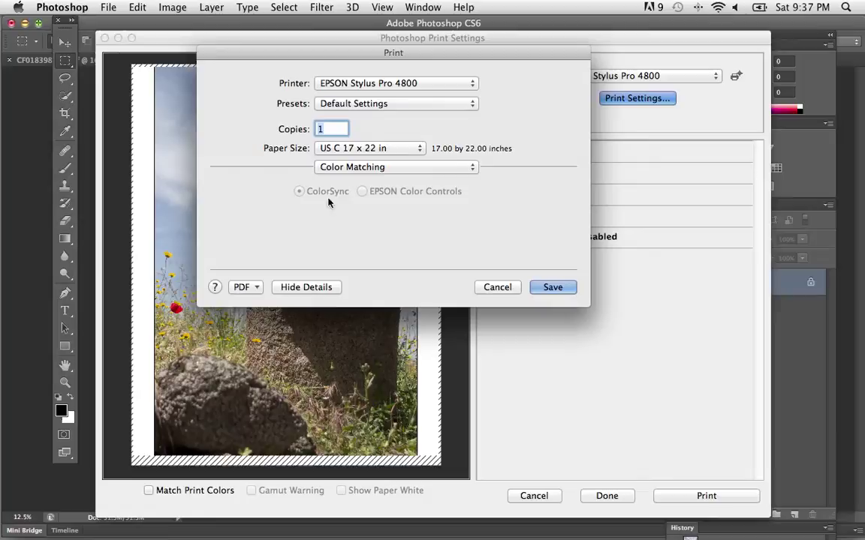
{"action": "left_click", "coordinate": [348, 171]}
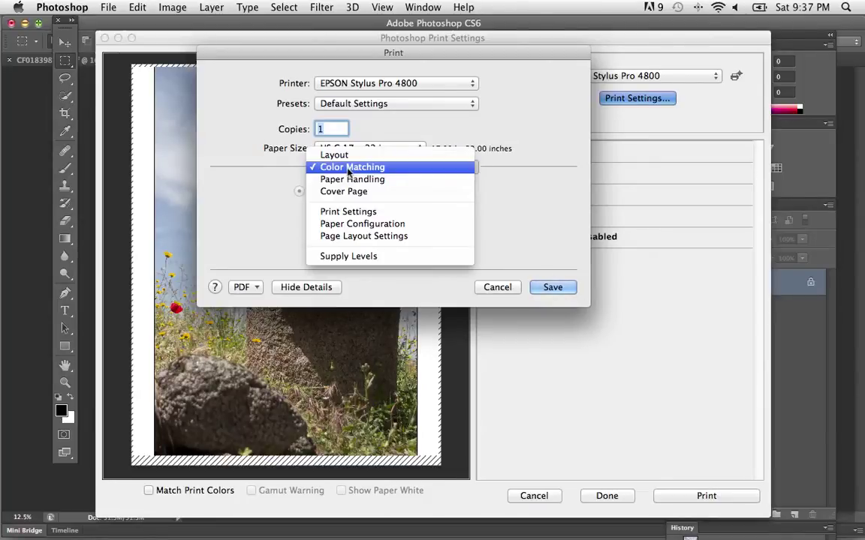
{"action": "left_click", "coordinate": [344, 215]}
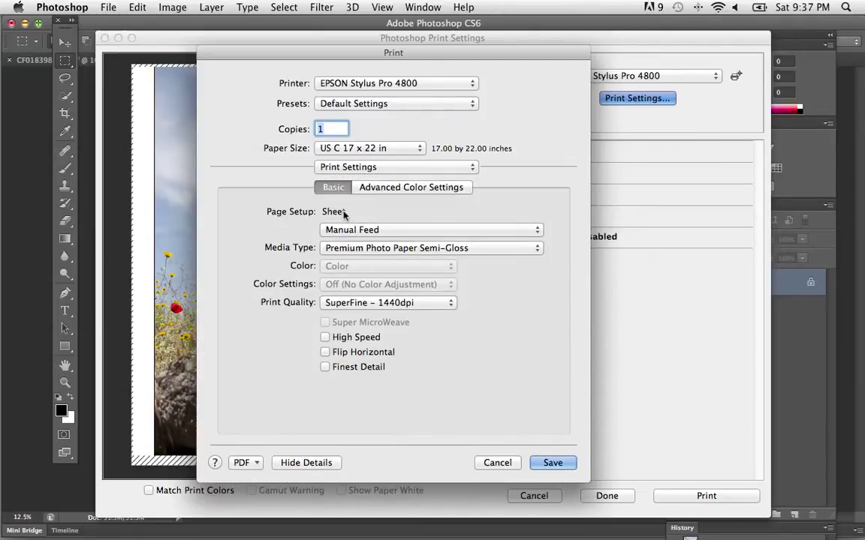
{"action": "left_click", "coordinate": [348, 233]}
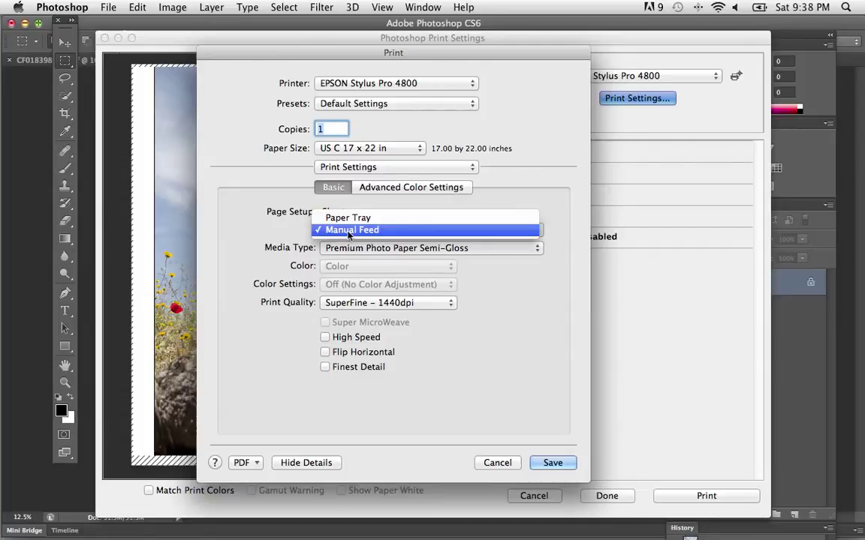
{"action": "left_click", "coordinate": [349, 230]}
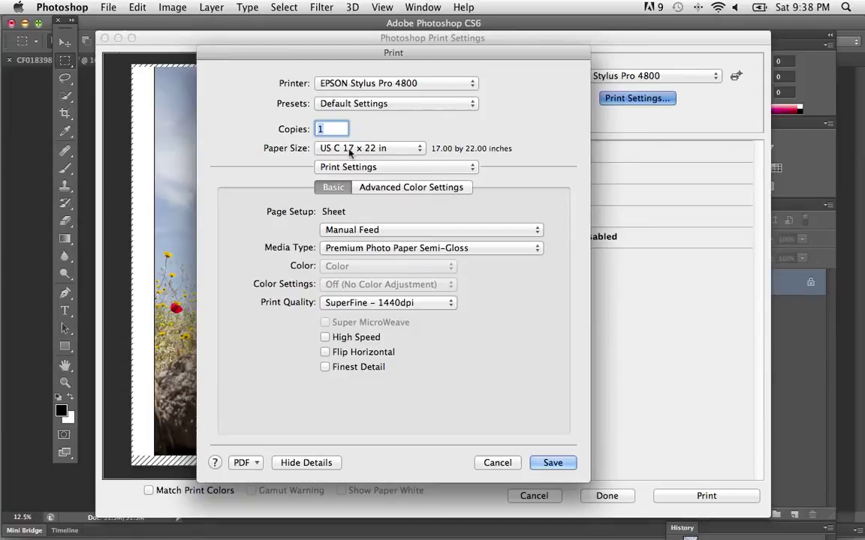
{"action": "left_click", "coordinate": [386, 248]}
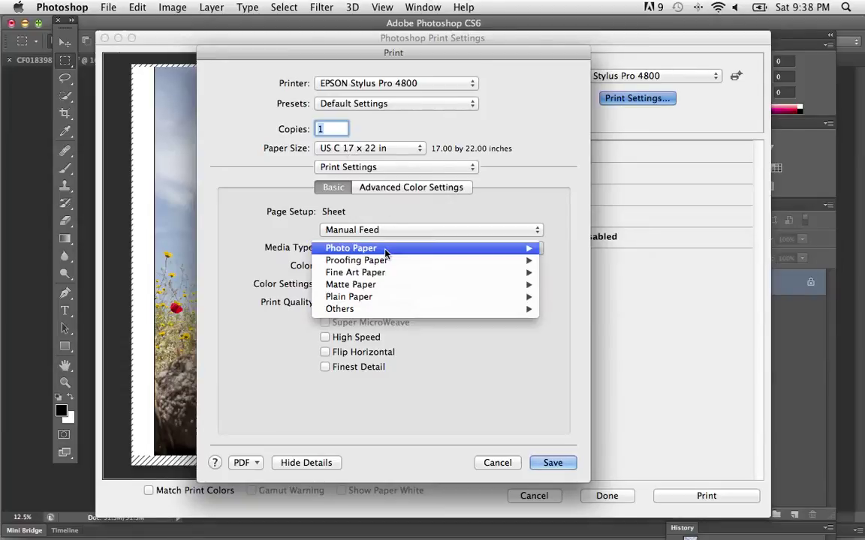
{"action": "mouse_move", "coordinate": [386, 248]}
{"action": "left_click", "coordinate": [570, 278]}
{"action": "left_click", "coordinate": [366, 249]}
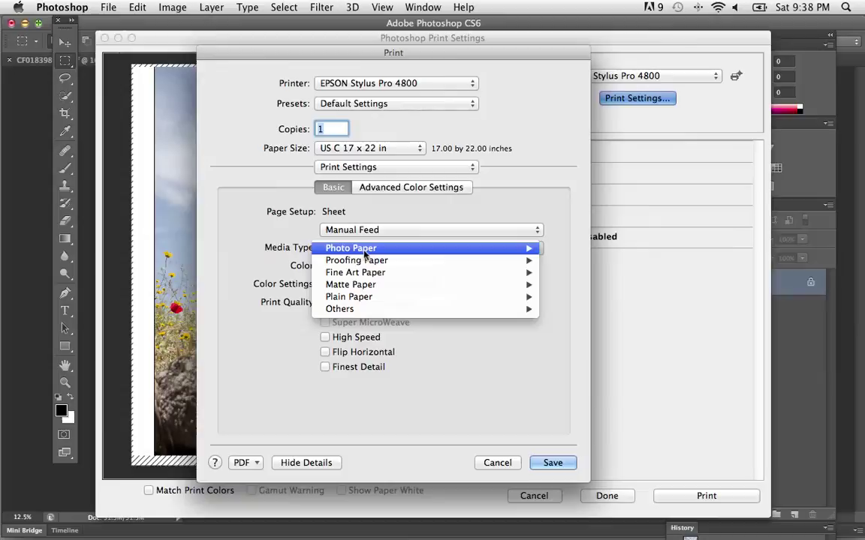
{"action": "mouse_move", "coordinate": [366, 261]}
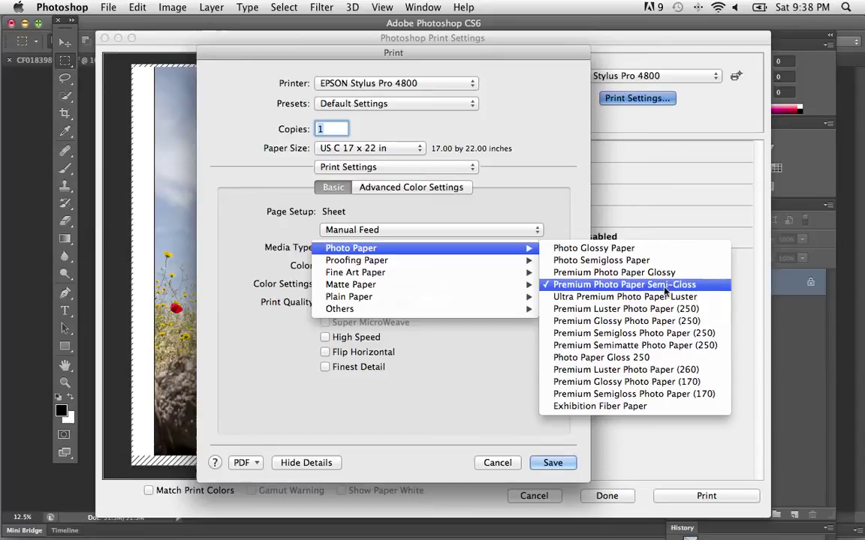
- Keep semi-gloss paper, set Print Quality to SuperFine - 1440dpi and turn High Speed off
{"action": "left_click", "coordinate": [664, 286]}
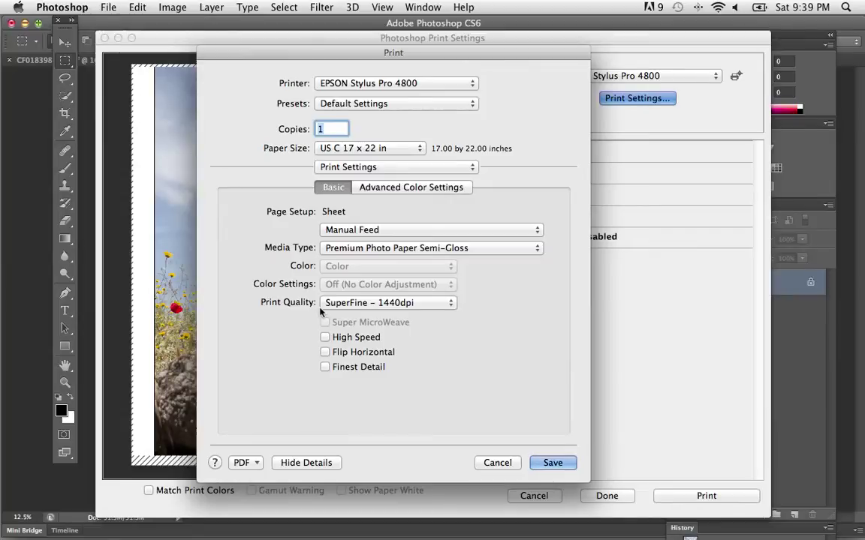
{"action": "left_click", "coordinate": [418, 308]}
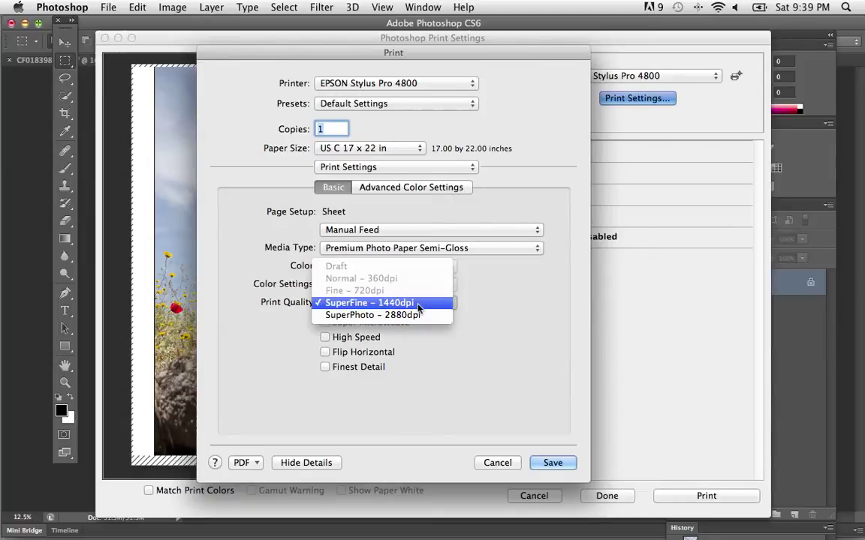
{"action": "left_click", "coordinate": [418, 319]}
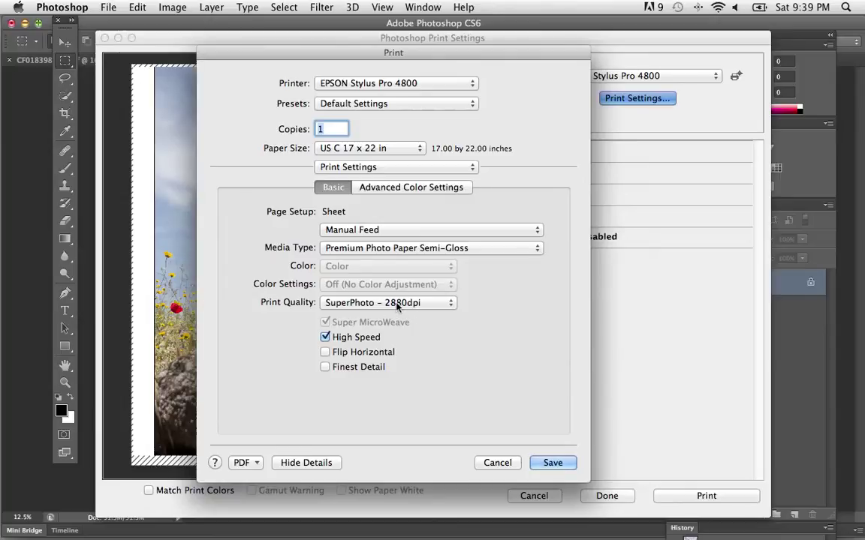
{"action": "left_click", "coordinate": [353, 302]}
{"action": "left_click", "coordinate": [359, 292]}
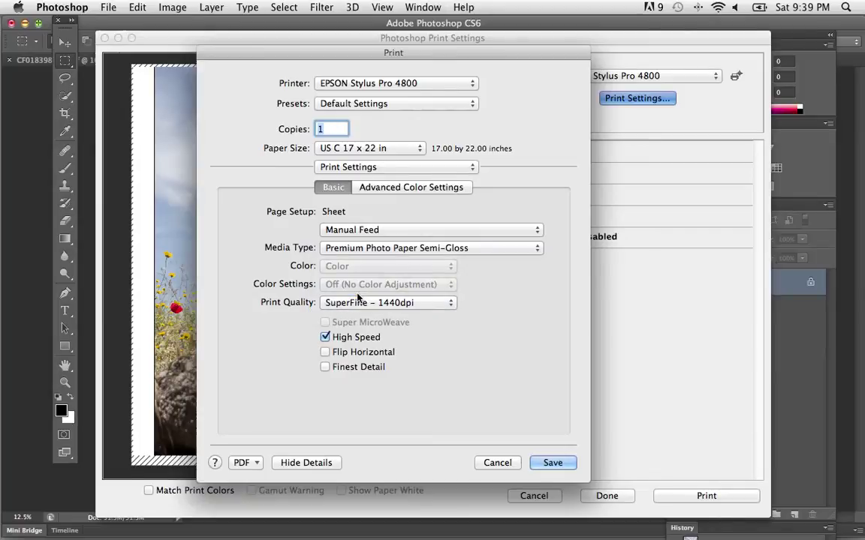
{"action": "left_click", "coordinate": [325, 337]}
{"action": "left_click", "coordinate": [326, 337]}
{"action": "left_click", "coordinate": [325, 337]}
- Review the Layout and Color Matching panes, return to Print Settings, and save
{"action": "left_click", "coordinate": [470, 167]}
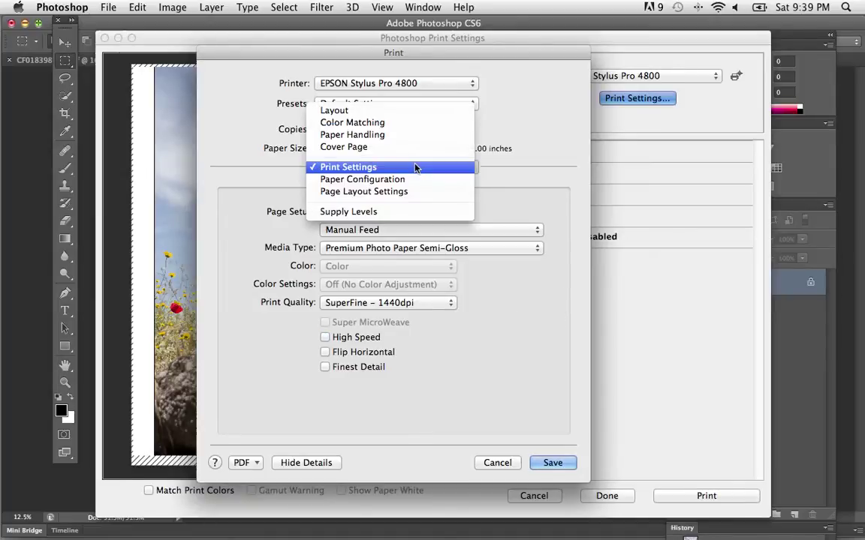
{"action": "left_click", "coordinate": [400, 118]}
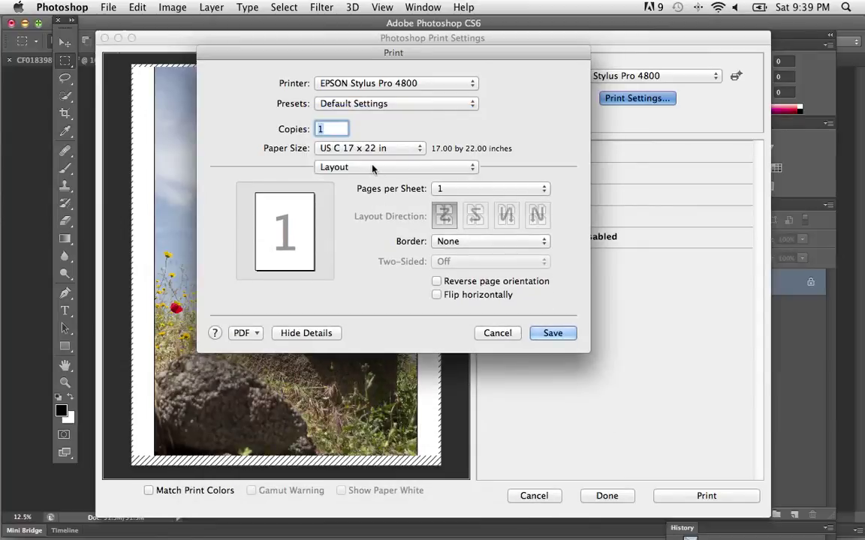
{"action": "left_click", "coordinate": [377, 169]}
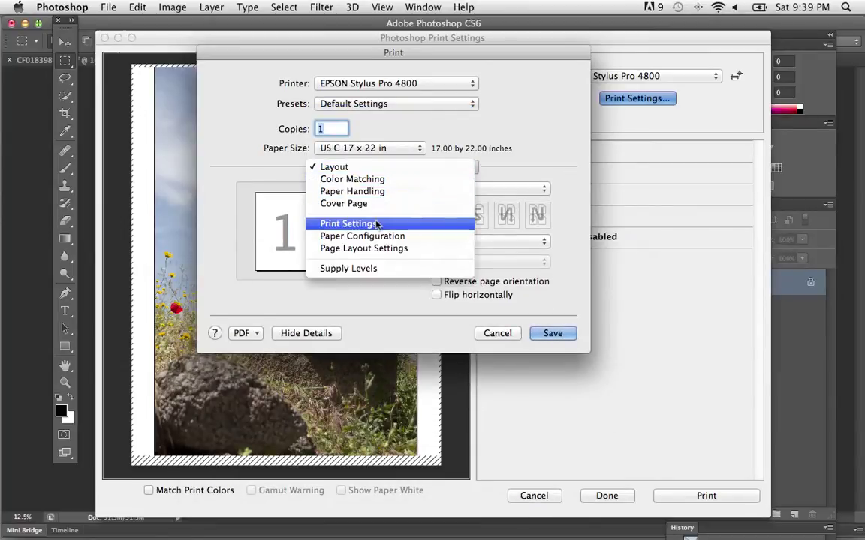
{"action": "left_click", "coordinate": [378, 179]}
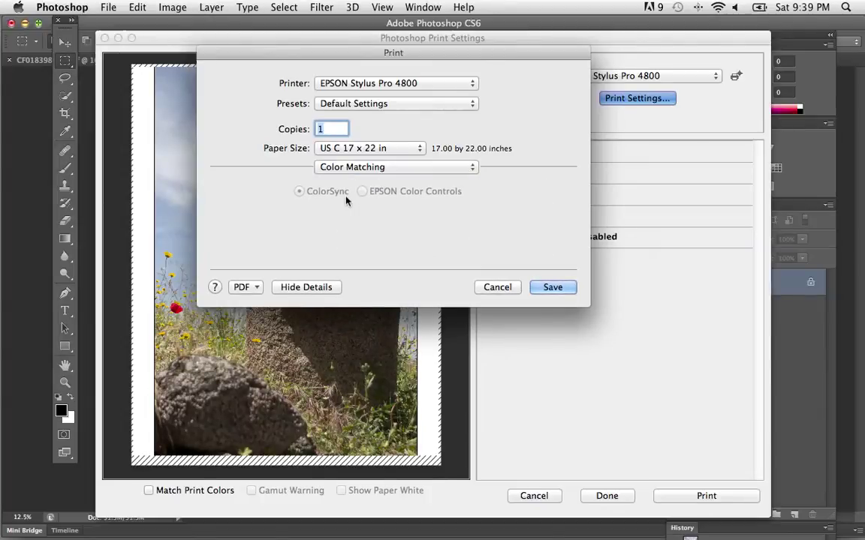
{"action": "left_click", "coordinate": [363, 170]}
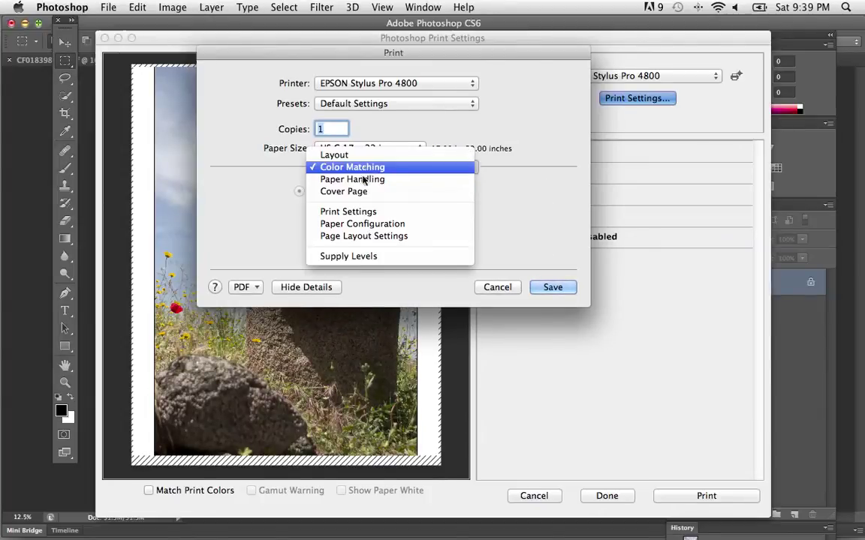
{"action": "left_click", "coordinate": [346, 213]}
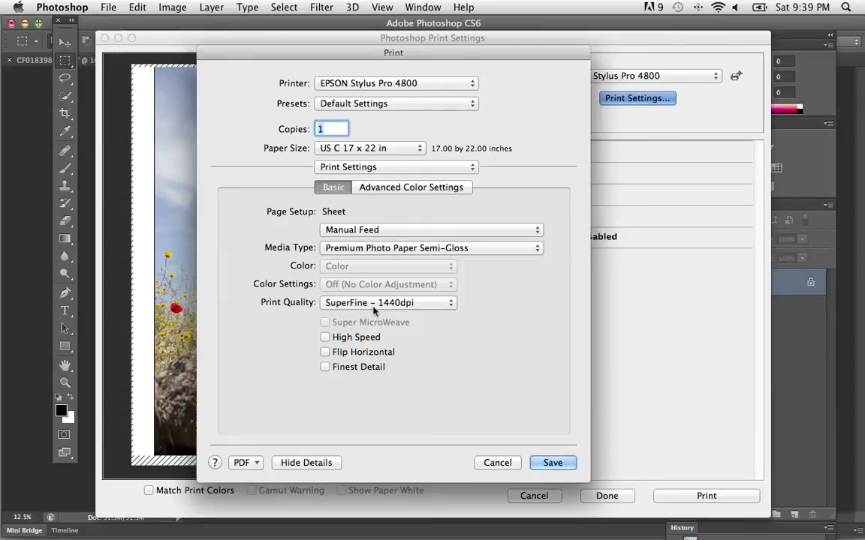
{"action": "left_click", "coordinate": [548, 463]}
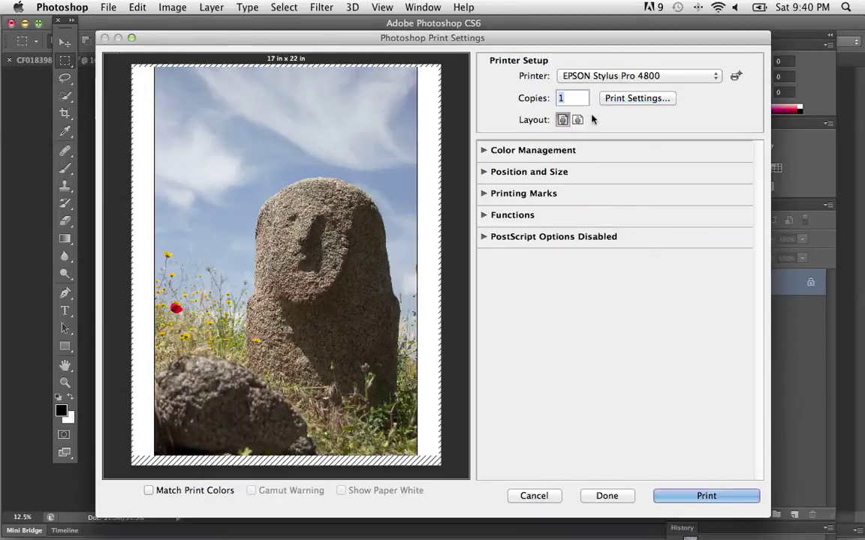
- Expand Color Management and keep HFA_Eps4800_PK_FAPearl as the printer profile
{"action": "left_click", "coordinate": [484, 151]}
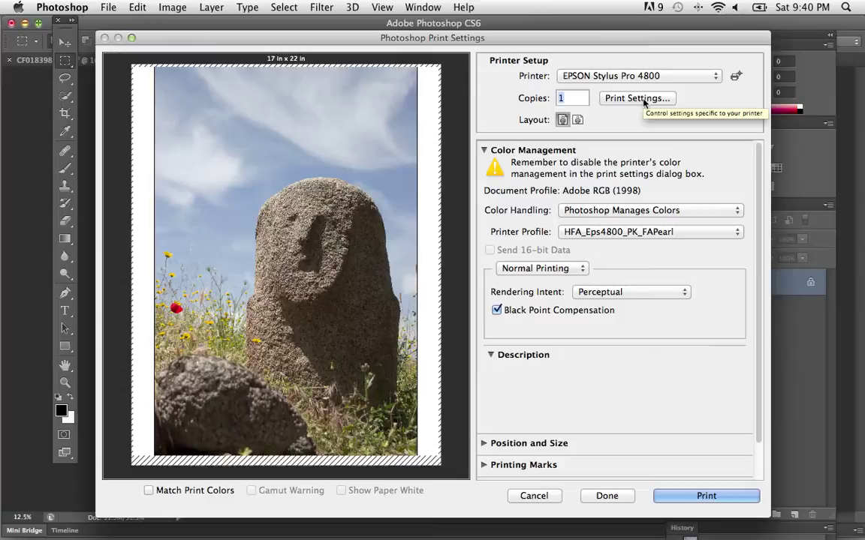
{"action": "mouse_move", "coordinate": [583, 214]}
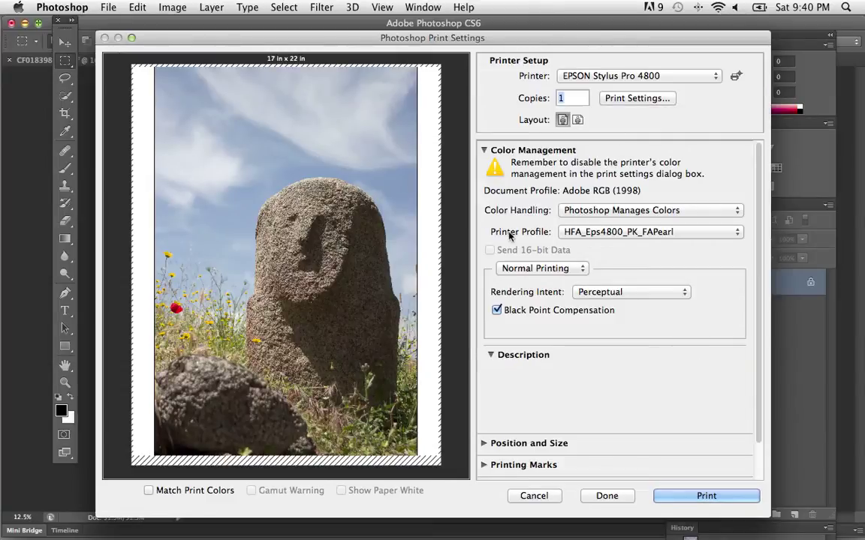
{"action": "left_click", "coordinate": [584, 233]}
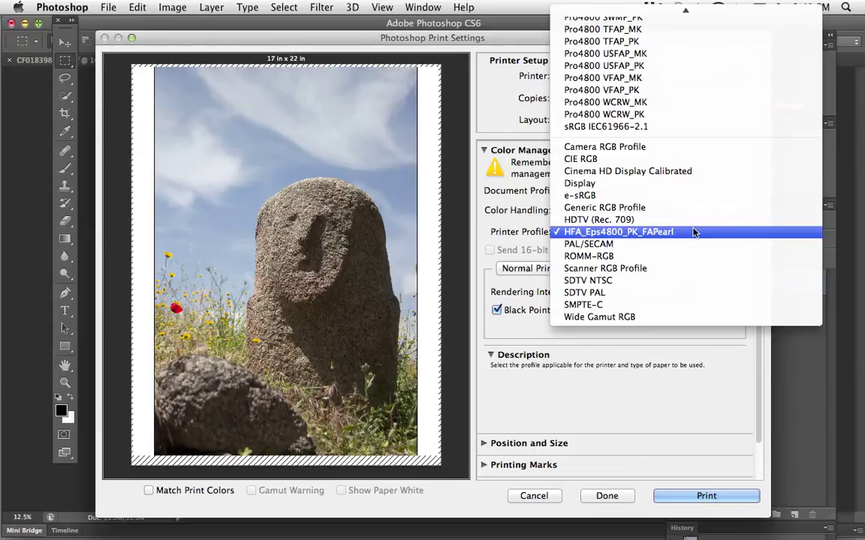
{"action": "left_click", "coordinate": [694, 232]}
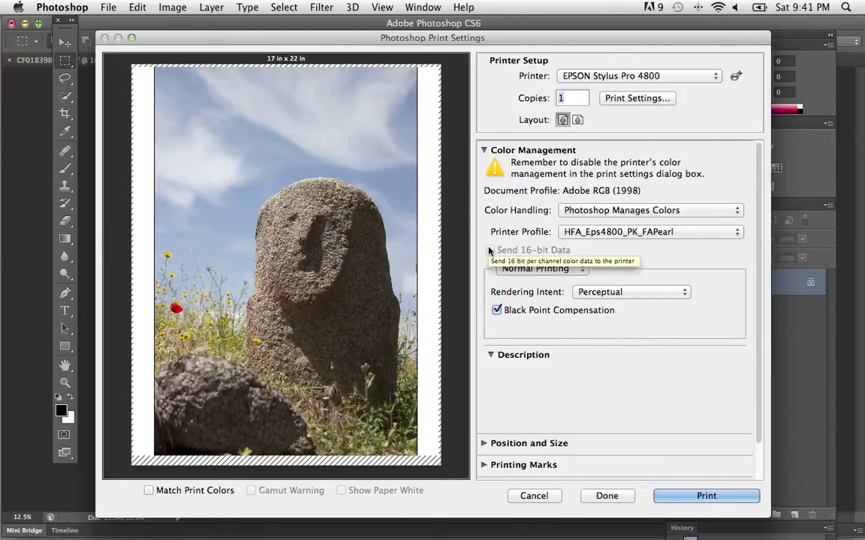
- Keep Normal Printing, turn off Black Point Compensation, and set Rendering Intent to Perceptual
{"action": "left_click", "coordinate": [522, 270]}
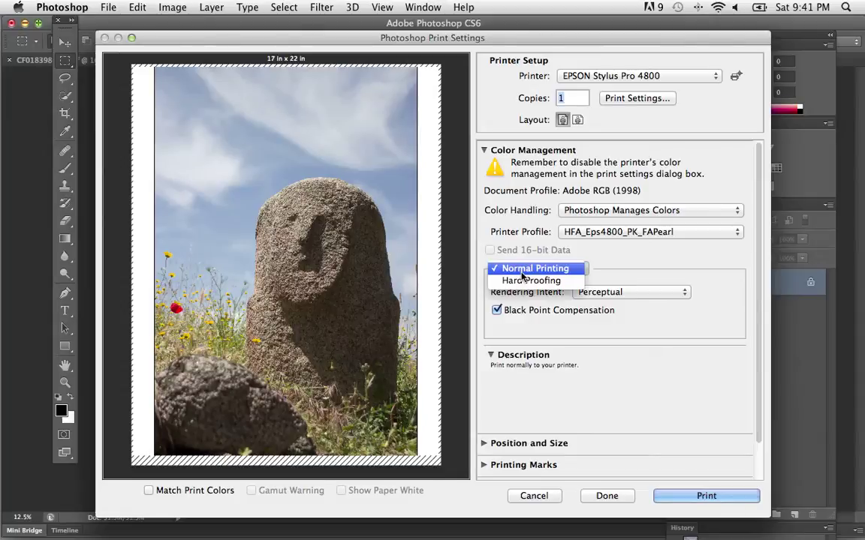
{"action": "left_click", "coordinate": [526, 267]}
{"action": "left_click", "coordinate": [497, 310]}
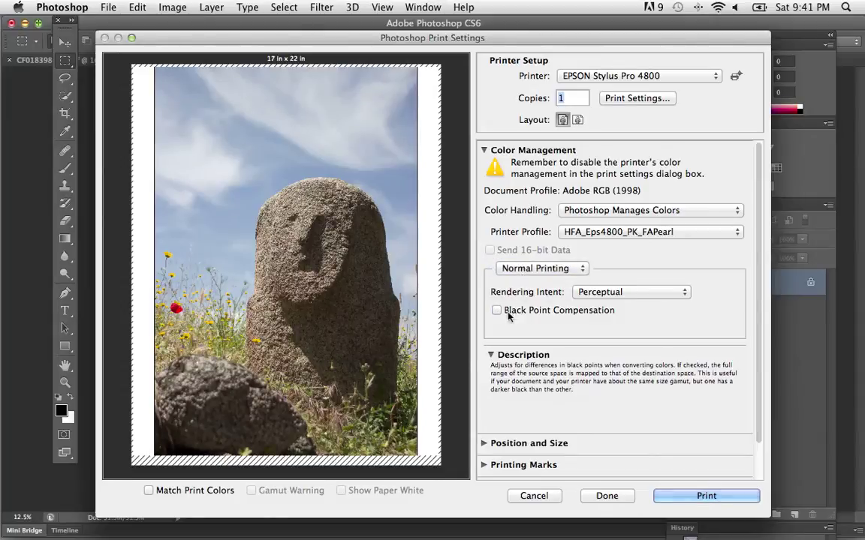
{"action": "left_click", "coordinate": [607, 294]}
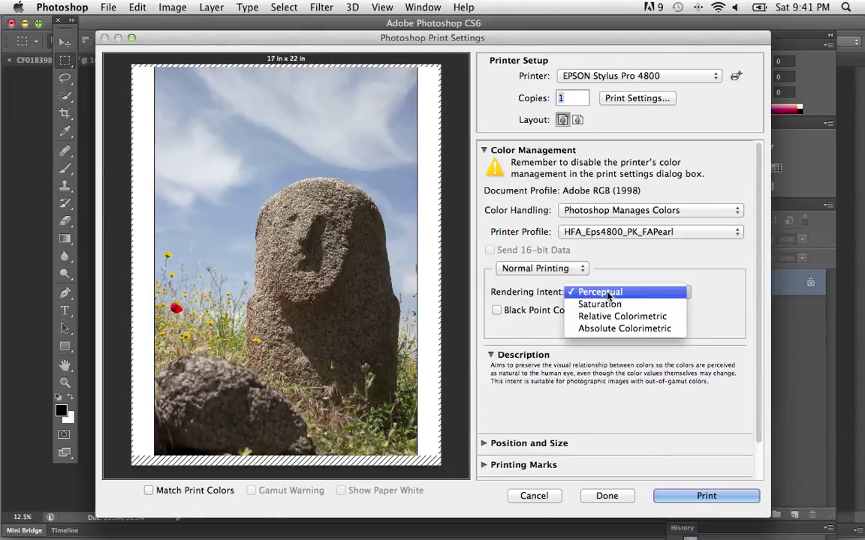
{"action": "left_click", "coordinate": [612, 316]}
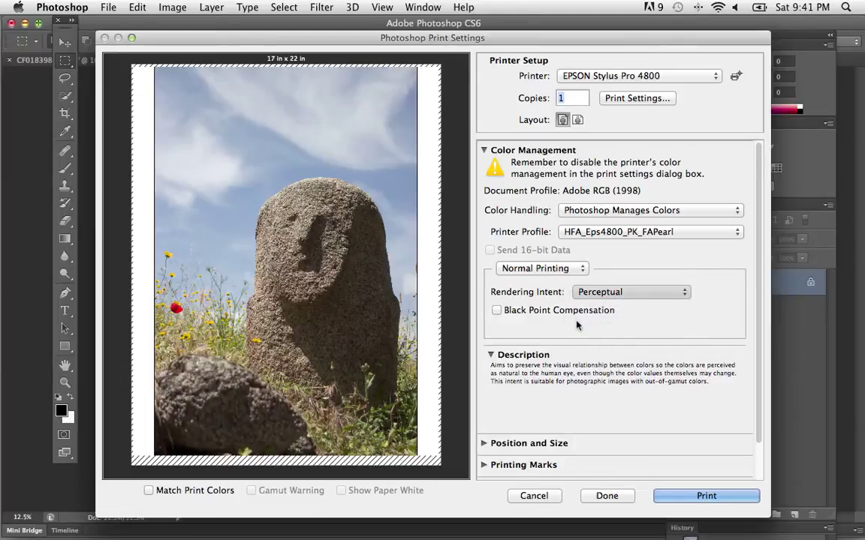
{"action": "mouse_move", "coordinate": [599, 298]}
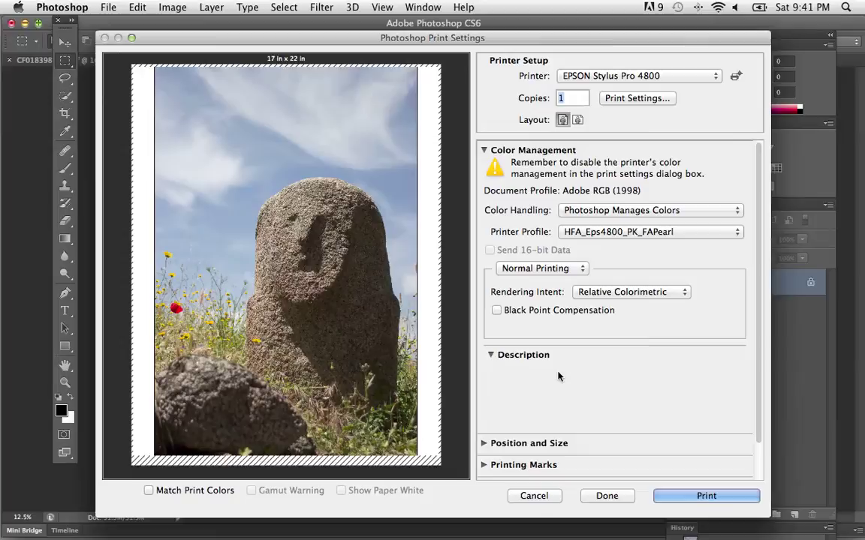
{"action": "left_click", "coordinate": [610, 292]}
{"action": "left_click", "coordinate": [607, 268]}
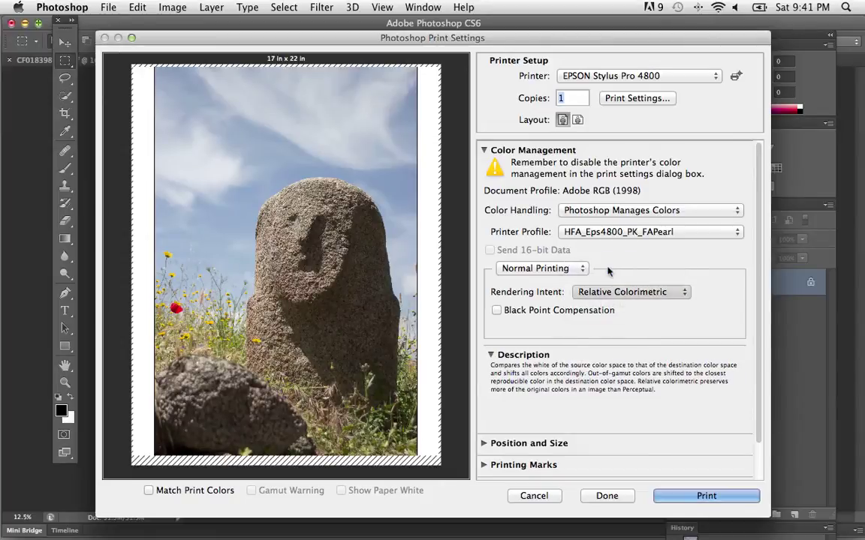
{"action": "mouse_move", "coordinate": [605, 293]}
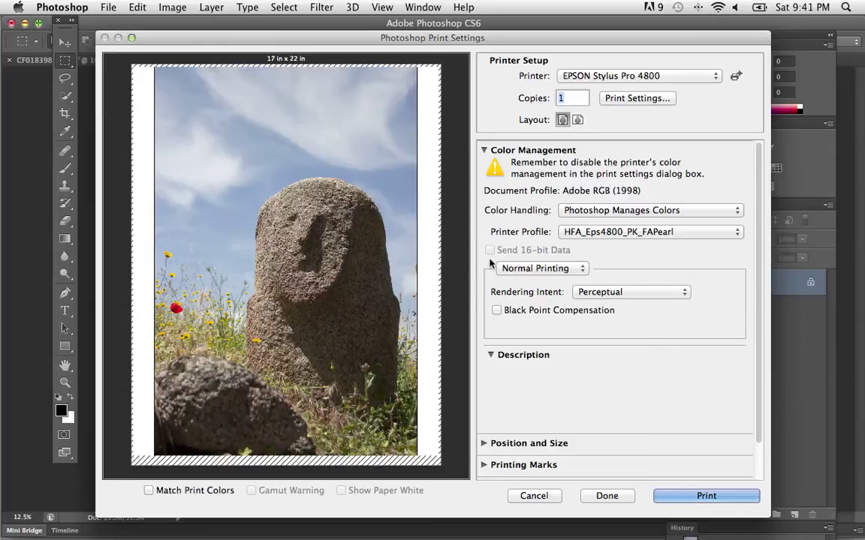
- Toggle Color Handling to Printer Manages Colors, then back to Photoshop Manages Colors
{"action": "mouse_move", "coordinate": [658, 233]}
{"action": "left_click", "coordinate": [610, 210]}
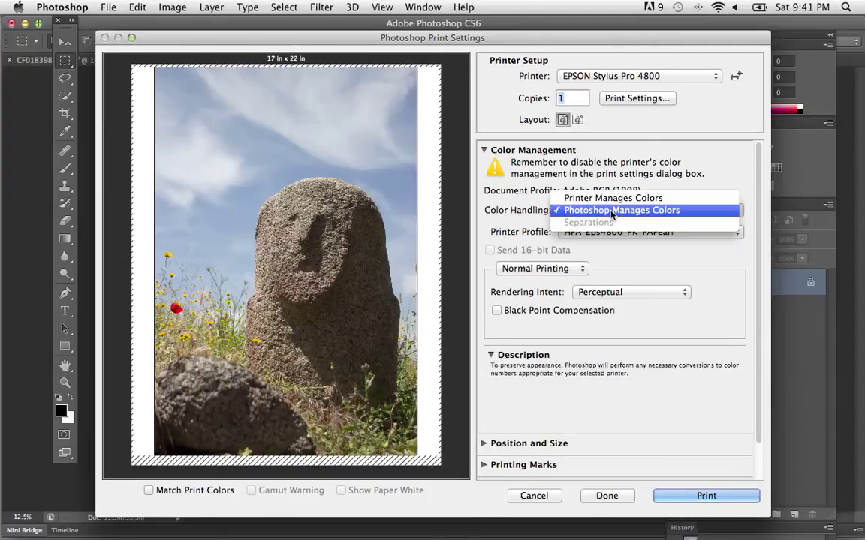
{"action": "left_click", "coordinate": [609, 198]}
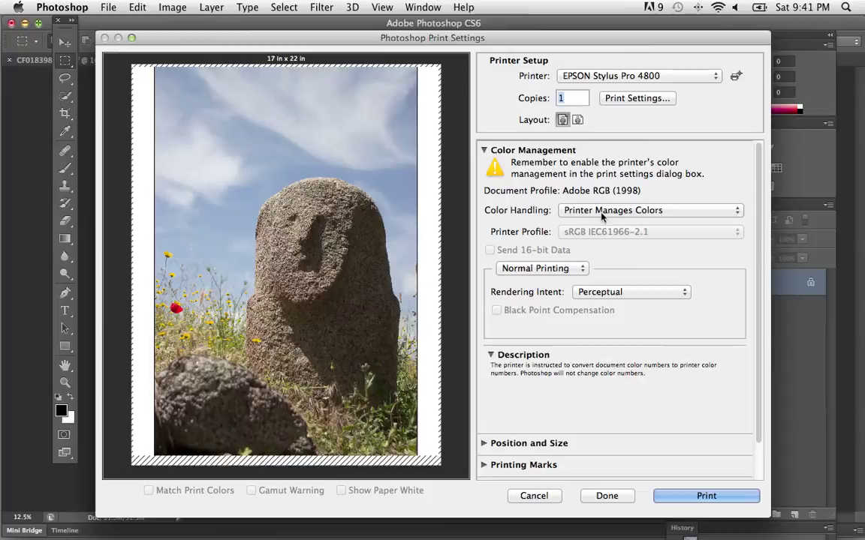
{"action": "left_click", "coordinate": [600, 216]}
{"action": "left_click", "coordinate": [503, 258]}
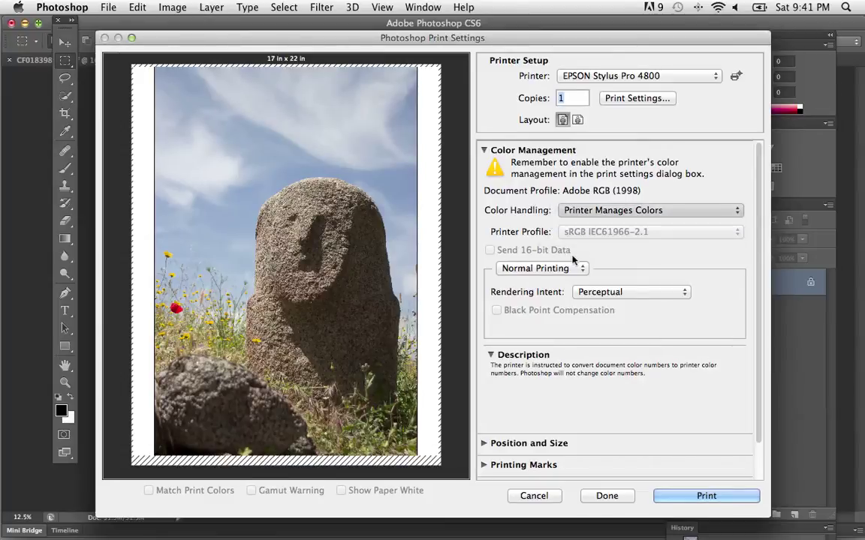
{"action": "left_click", "coordinate": [600, 211]}
{"action": "left_click", "coordinate": [600, 223]}
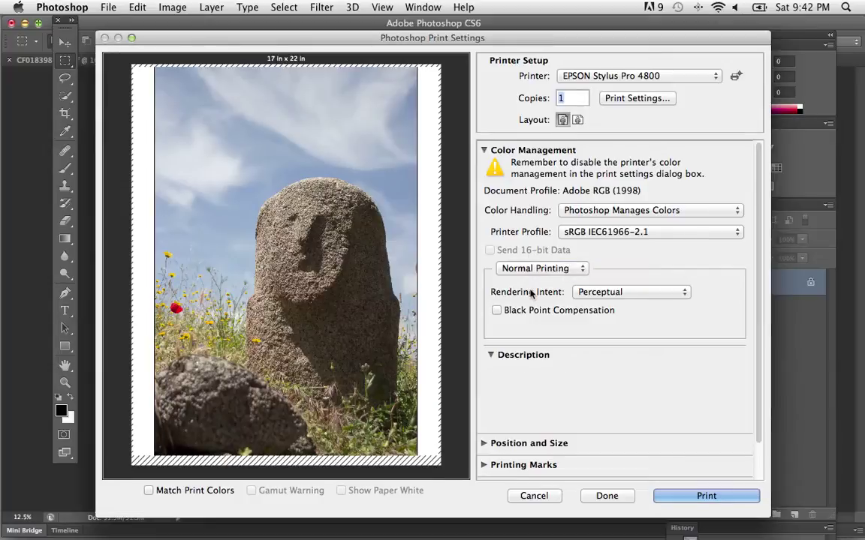
- Collapse Color Management, expand Position and Size, and try resizing and moving the photo before recentring it
{"action": "left_click", "coordinate": [485, 150]}
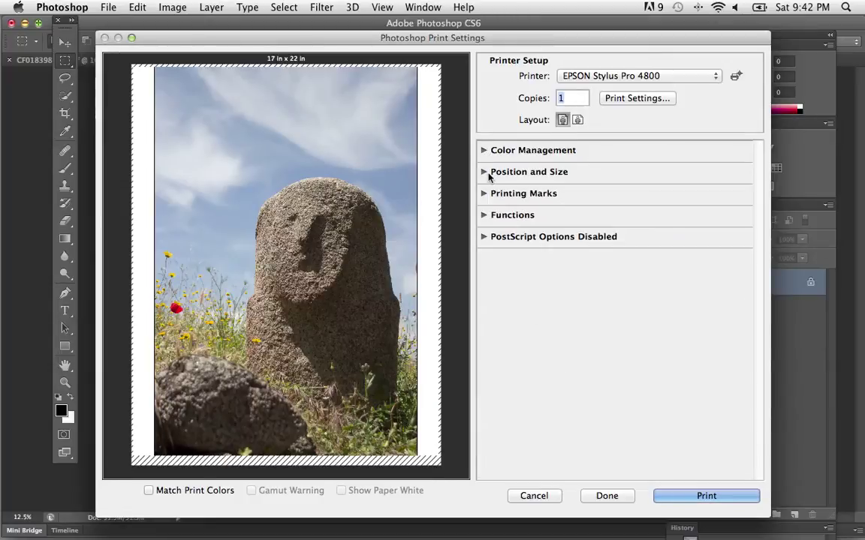
{"action": "left_click", "coordinate": [484, 172]}
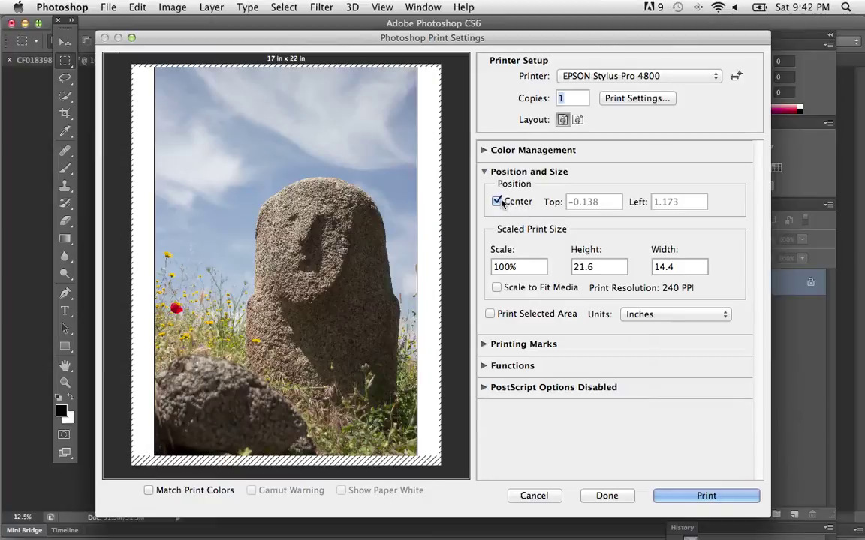
{"action": "left_click", "coordinate": [497, 288]}
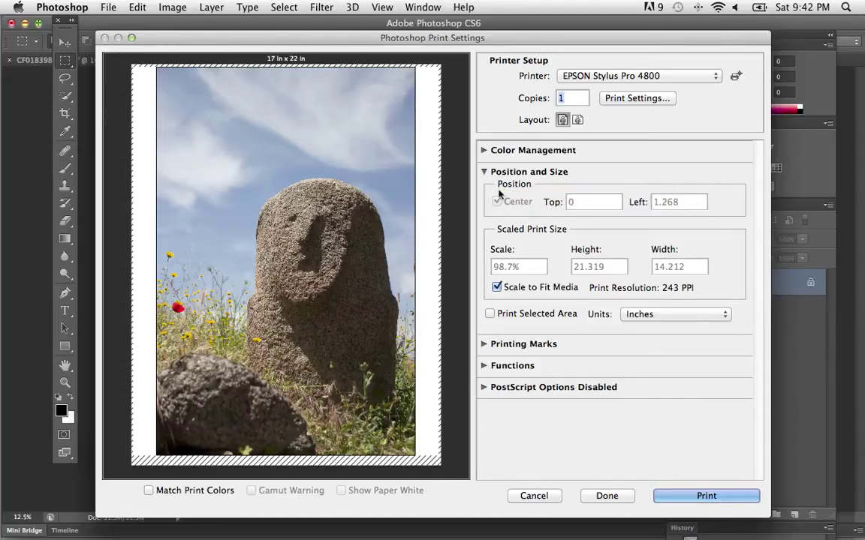
{"action": "left_click", "coordinate": [496, 288]}
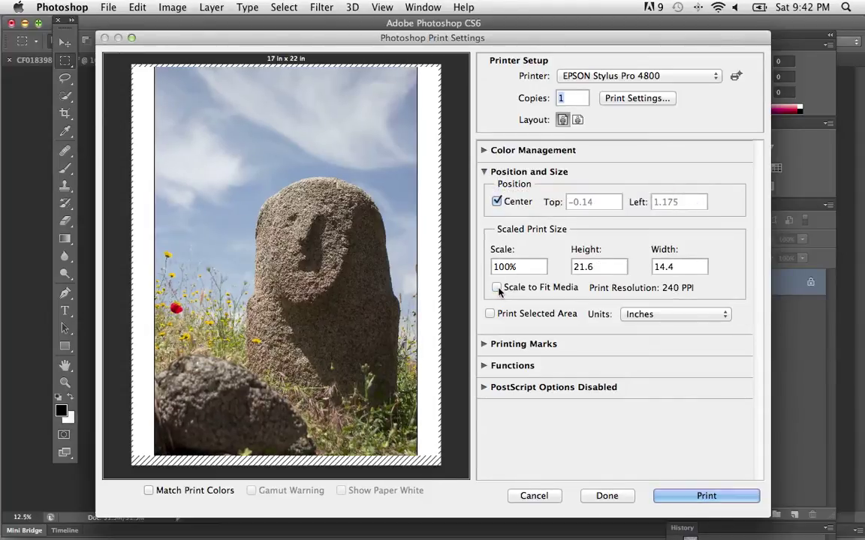
{"action": "left_click", "coordinate": [497, 201]}
{"action": "left_click_drag", "start_coordinate": [330, 190], "coordinate": [320, 244]}
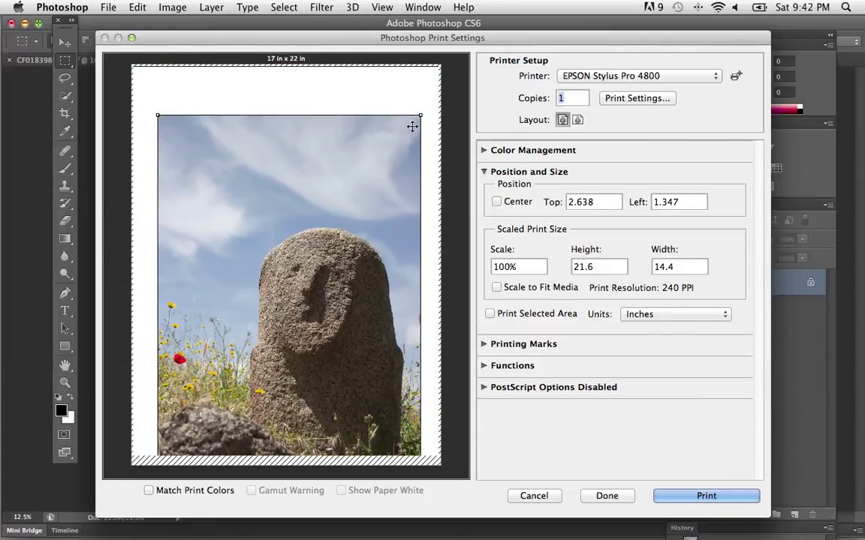
{"action": "left_click_drag", "start_coordinate": [421, 115], "coordinate": [345, 210]}
{"action": "left_click_drag", "start_coordinate": [327, 263], "coordinate": [355, 159]}
{"action": "left_click", "coordinate": [497, 203]}
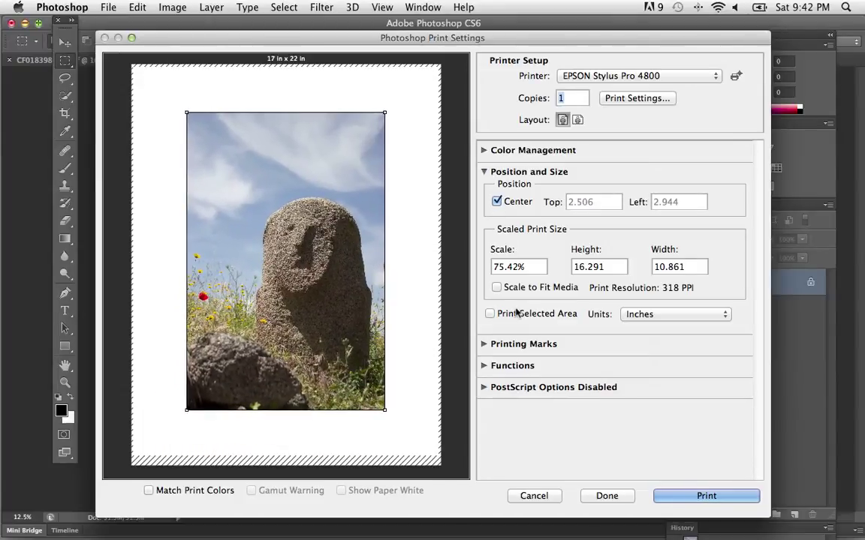
- Turn on Scale to Fit Media (98.7%) and Print Selected Area, keeping units in Inches
{"action": "left_click", "coordinate": [496, 288]}
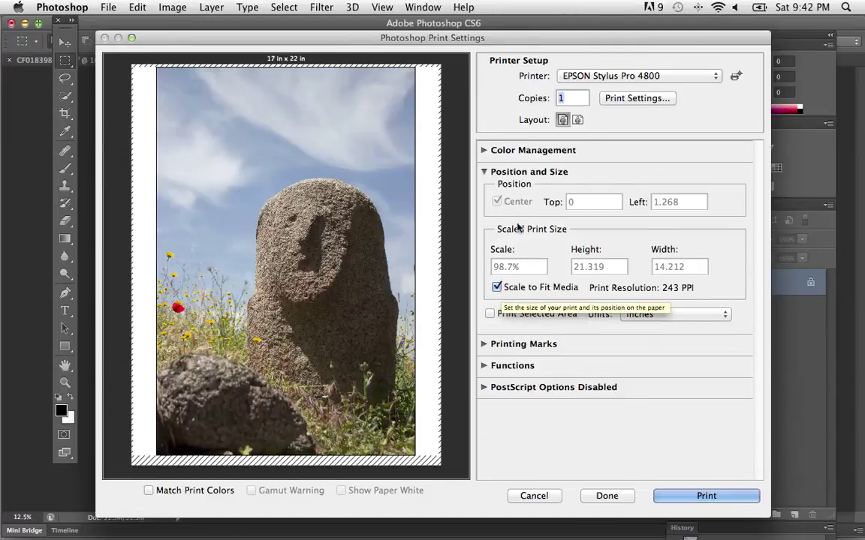
{"action": "left_click", "coordinate": [490, 314]}
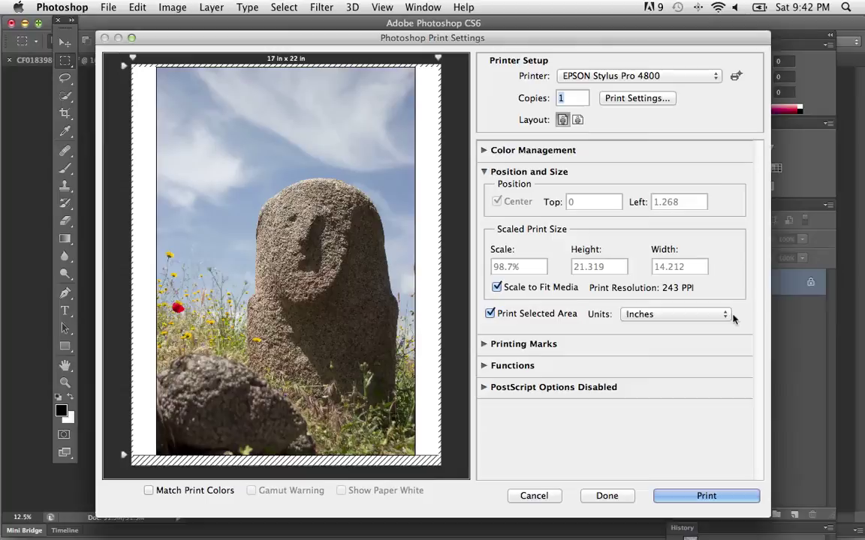
{"action": "left_click", "coordinate": [722, 314]}
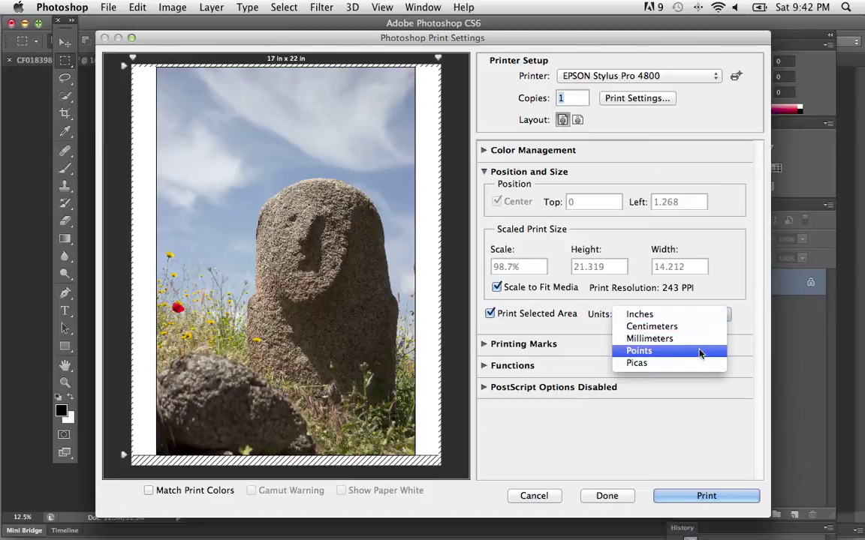
{"action": "left_click", "coordinate": [690, 317]}
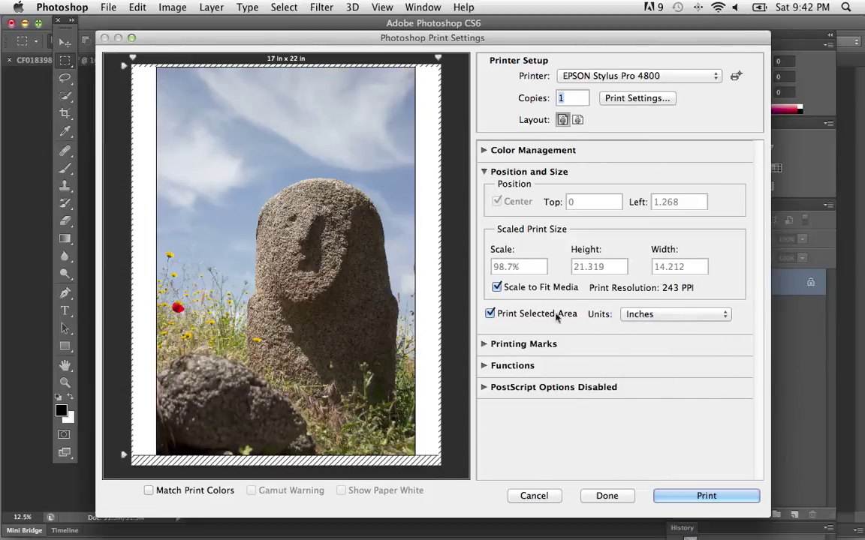
- Leave the corner crop marks and registration marks turned off under Printing Marks
{"action": "left_click", "coordinate": [483, 172]}
{"action": "left_click", "coordinate": [484, 194]}
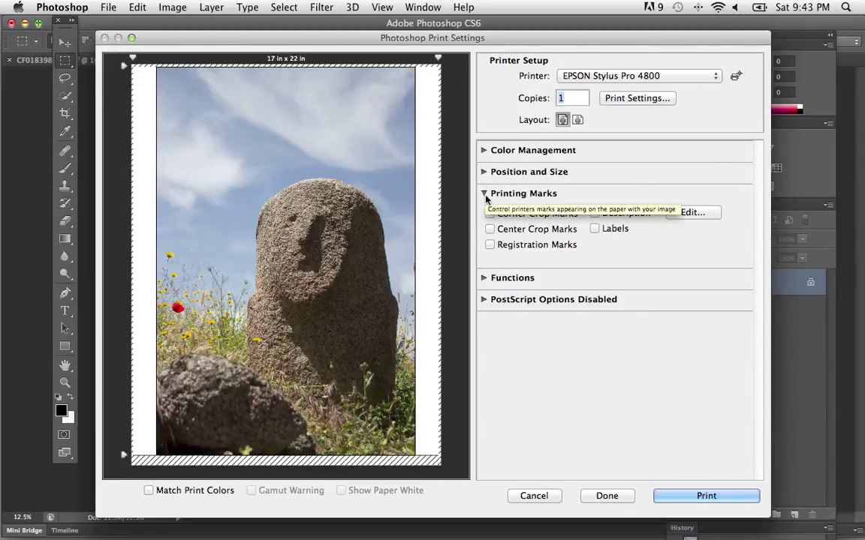
{"action": "left_click", "coordinate": [490, 245]}
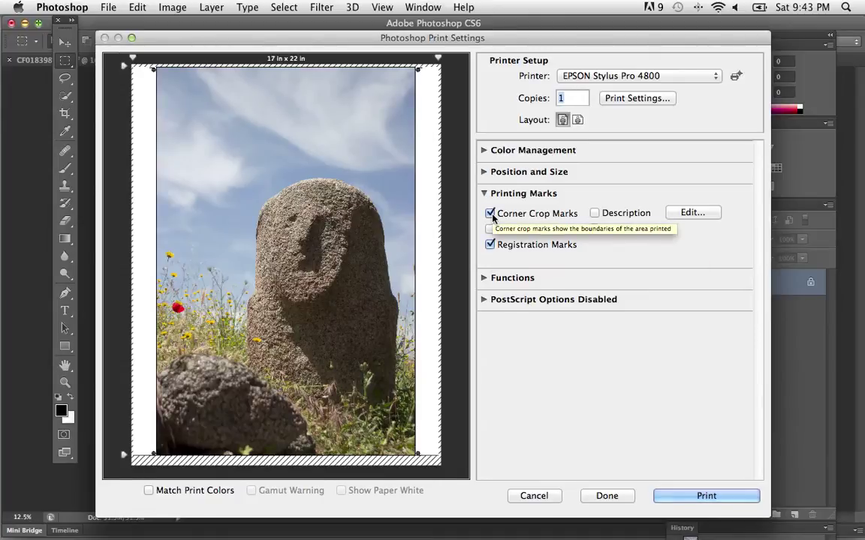
{"action": "left_click", "coordinate": [490, 214]}
{"action": "left_click", "coordinate": [490, 245]}
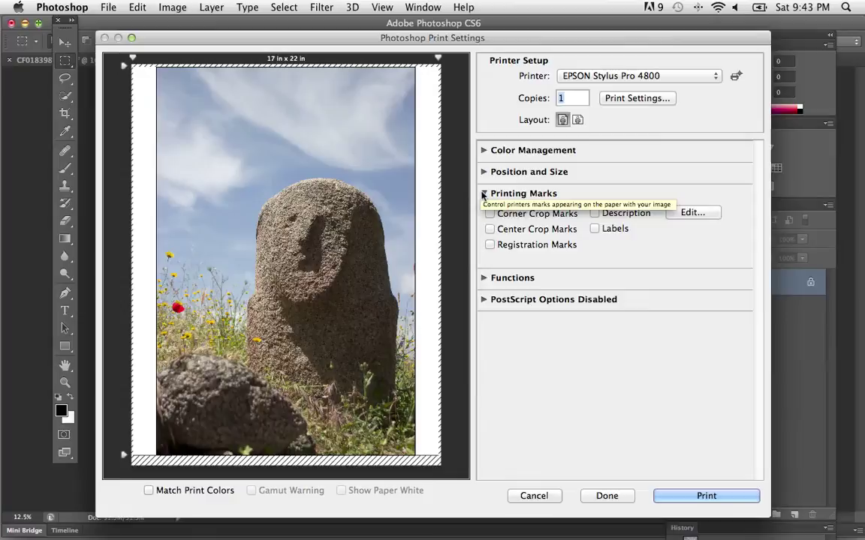
{"action": "left_click", "coordinate": [483, 194]}
- Turn off Emulsion Down and Negative in the Functions options
{"action": "left_click", "coordinate": [484, 215]}
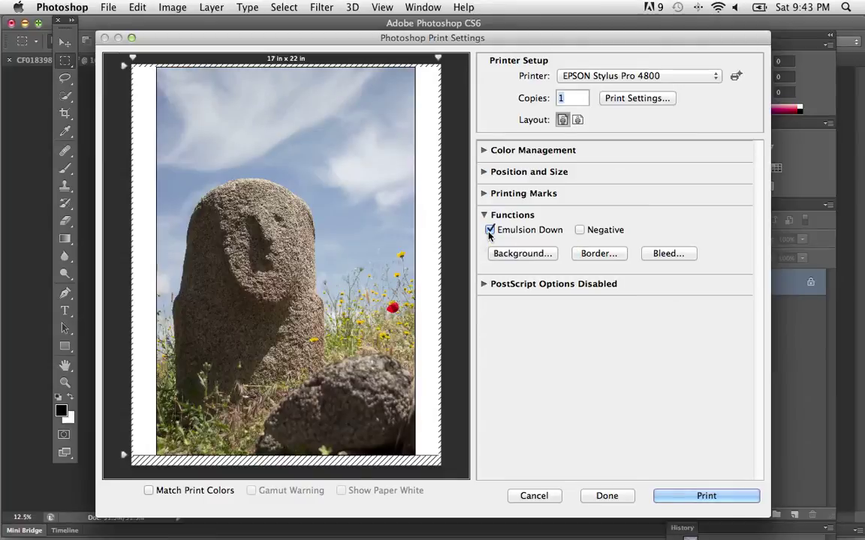
{"action": "left_click", "coordinate": [489, 231]}
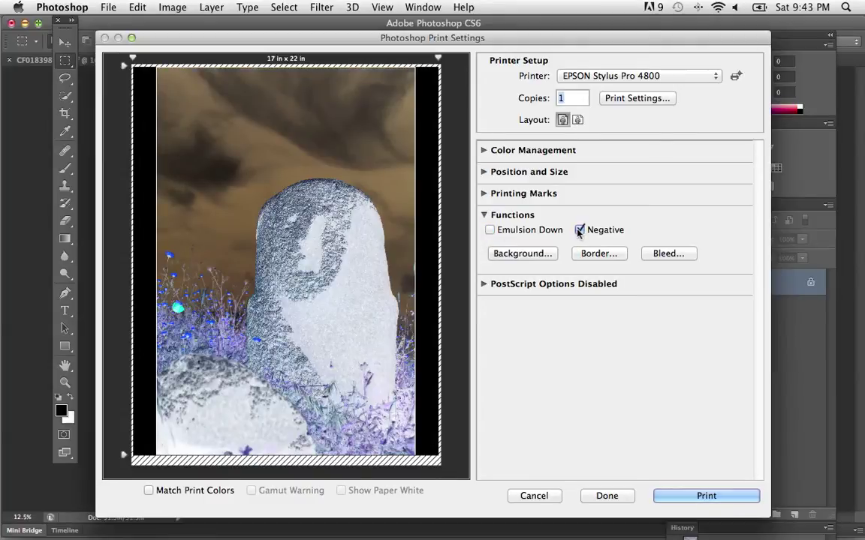
{"action": "left_click", "coordinate": [579, 230]}
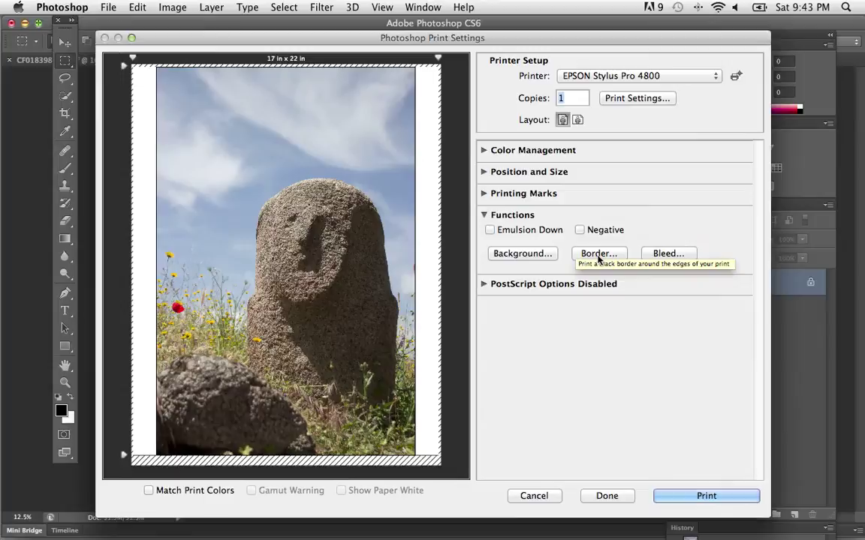
- Set the print background colour to black (RGB 0, 0, 0)
{"action": "left_click", "coordinate": [502, 255]}
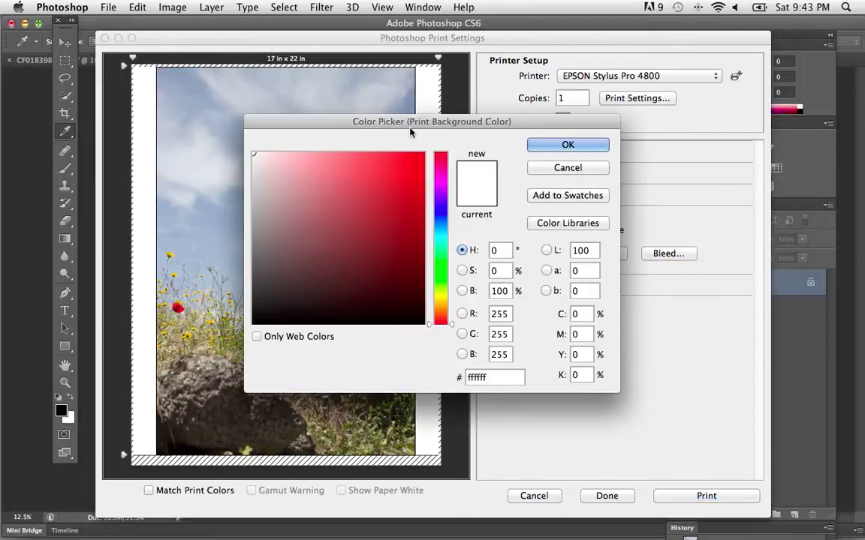
{"action": "left_click_drag", "start_coordinate": [368, 114], "coordinate": [496, 104]}
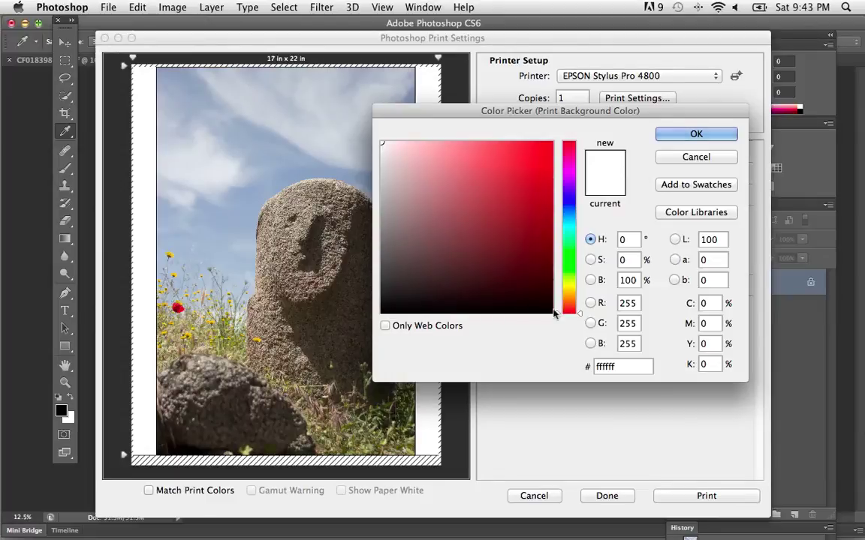
{"action": "key", "text": "Tab"}
{"action": "type", "text": "0"}
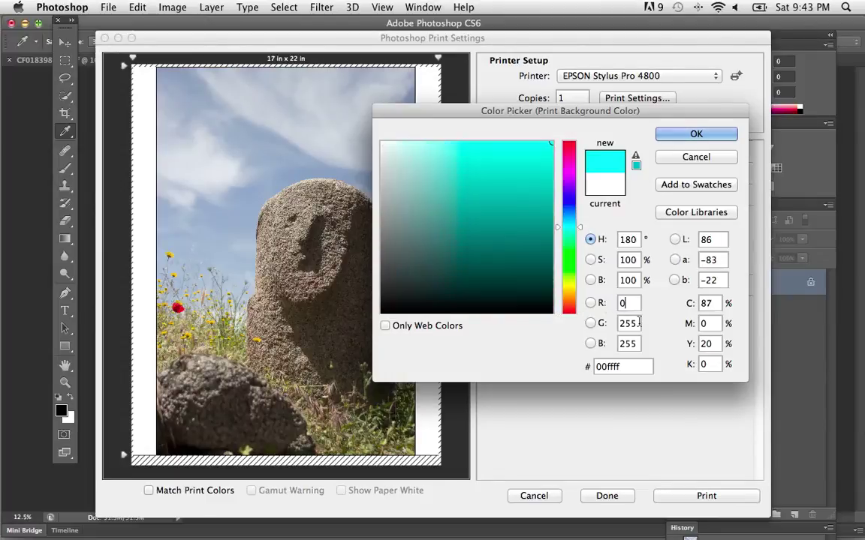
{"action": "key", "text": "Tab"}
{"action": "type", "text": "0"}
{"action": "key", "text": "Tab"}
{"action": "type", "text": "0"}
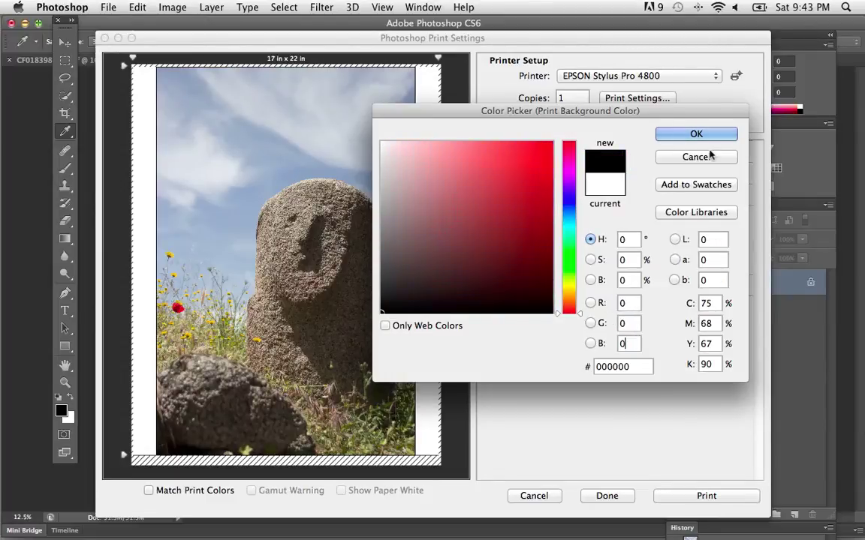
{"action": "left_click", "coordinate": [696, 135]}
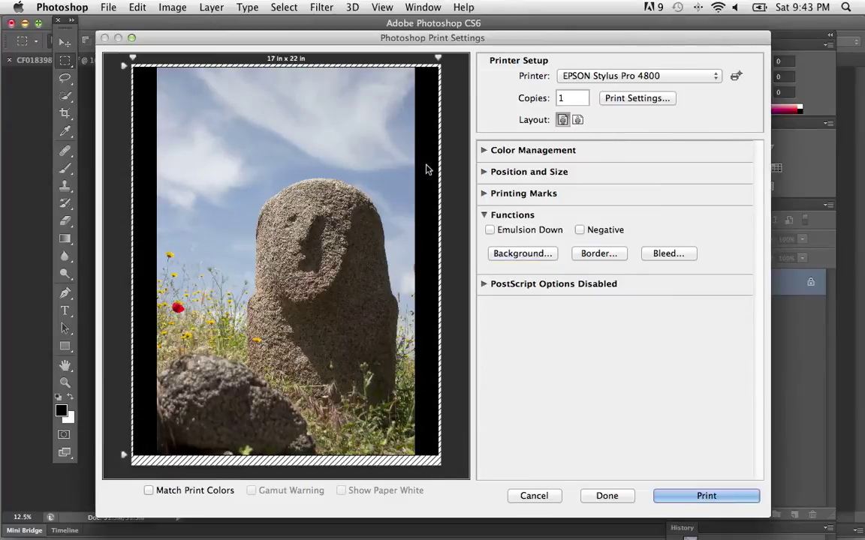
- Give the print a 3-point border width
{"action": "left_click", "coordinate": [598, 253]}
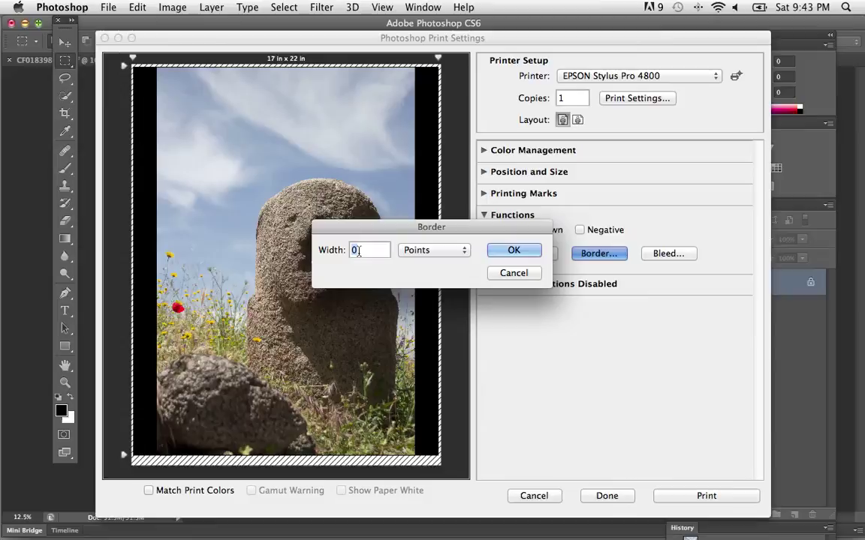
{"action": "type", "text": "3"}
{"action": "left_click", "coordinate": [539, 250]}
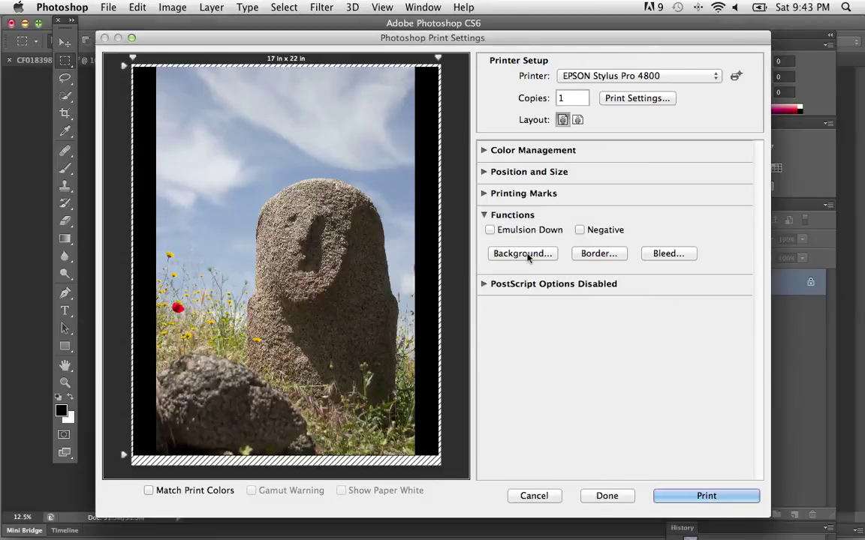
{"action": "left_click", "coordinate": [604, 254]}
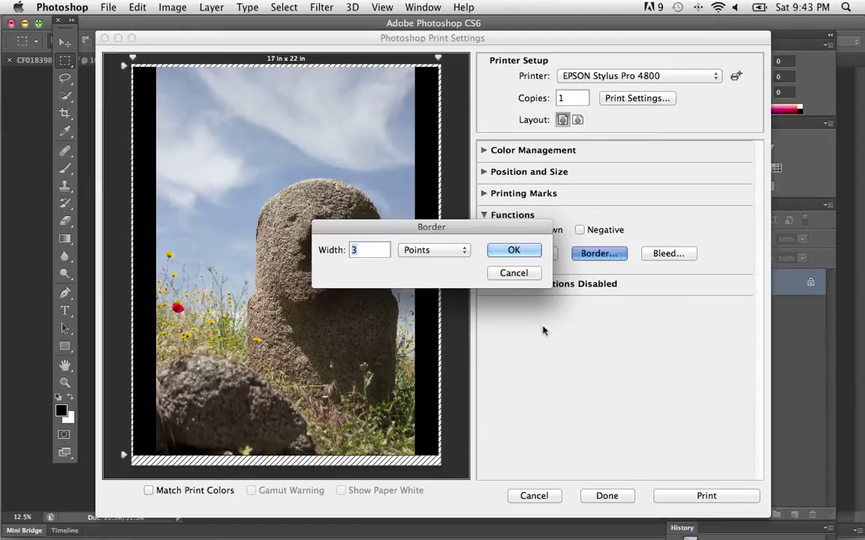
{"action": "left_click", "coordinate": [525, 275]}
- Change the print background to white (RGB 255, 255, 255)
{"action": "left_click", "coordinate": [537, 257]}
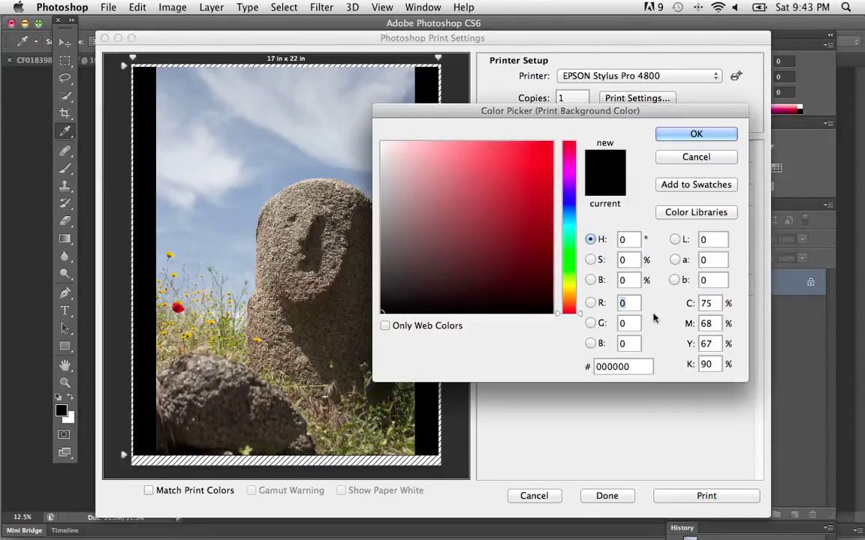
{"action": "type", "text": "255"}
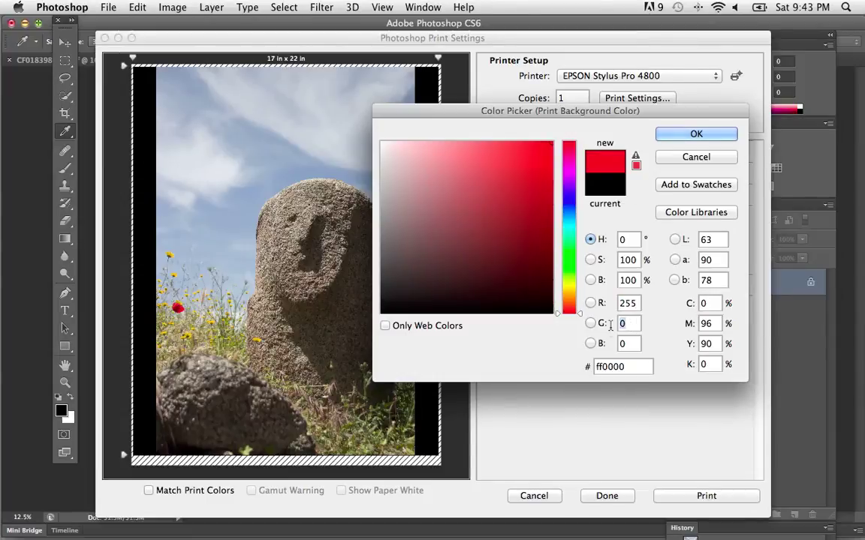
{"action": "key", "text": "Tab"}
{"action": "type", "text": "255"}
{"action": "key", "text": "Tab"}
{"action": "type", "text": "255"}
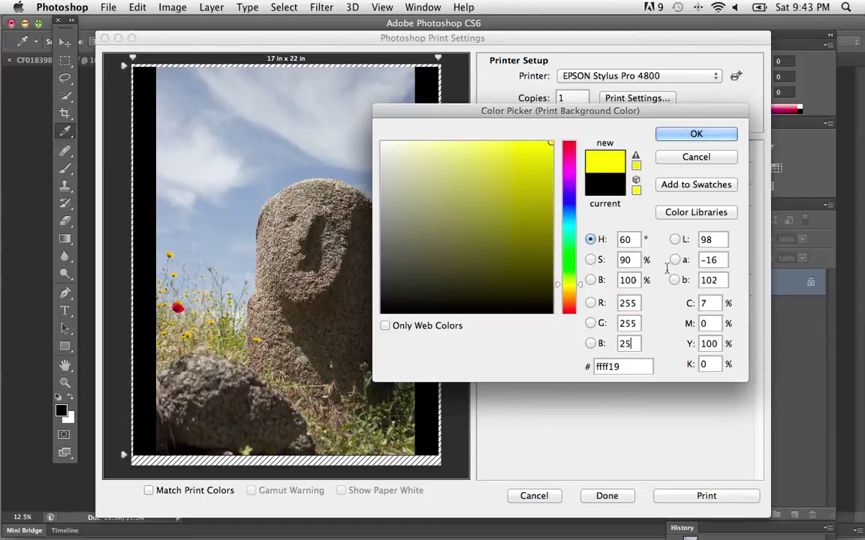
{"action": "left_click", "coordinate": [689, 134]}
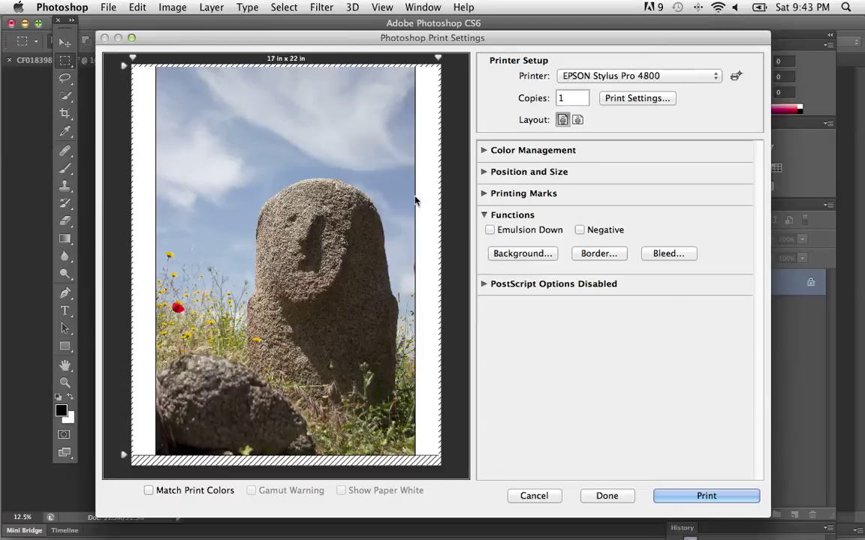
- Keep the border at 3 points and bring up the Bleed settings
{"action": "left_click", "coordinate": [600, 253]}
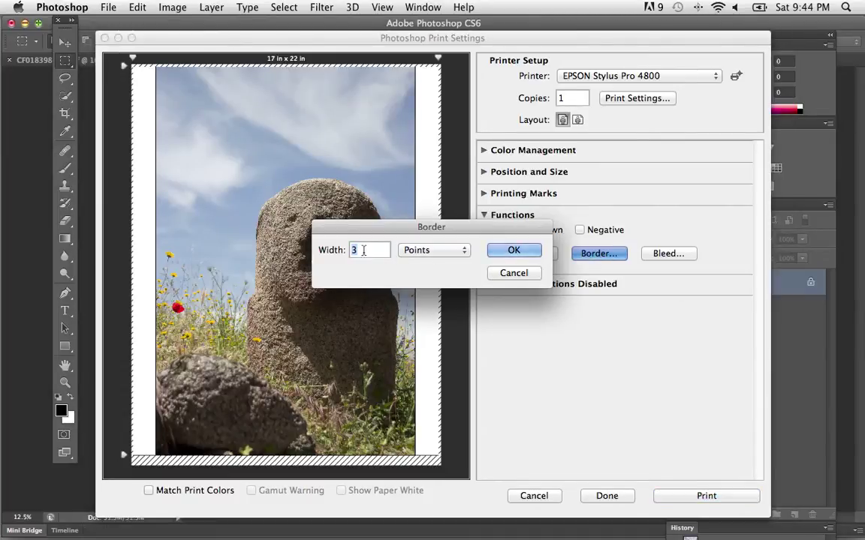
{"action": "left_click", "coordinate": [513, 250]}
{"action": "left_click", "coordinate": [665, 255]}
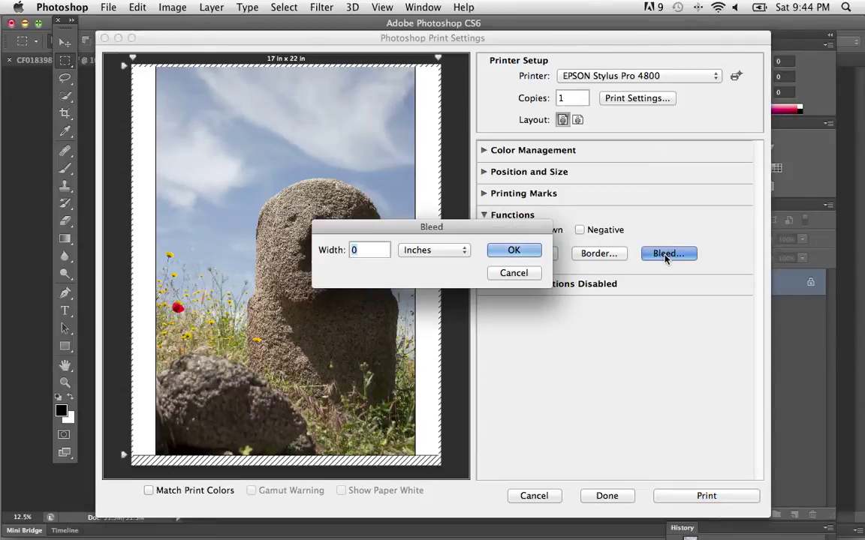
- Try a 5-inch bleed, dismiss the range warning, cancel, and fold Functions away
{"action": "type", "text": "5"}
{"action": "left_click", "coordinate": [513, 250]}
{"action": "left_click", "coordinate": [557, 202]}
{"action": "left_click", "coordinate": [519, 274]}
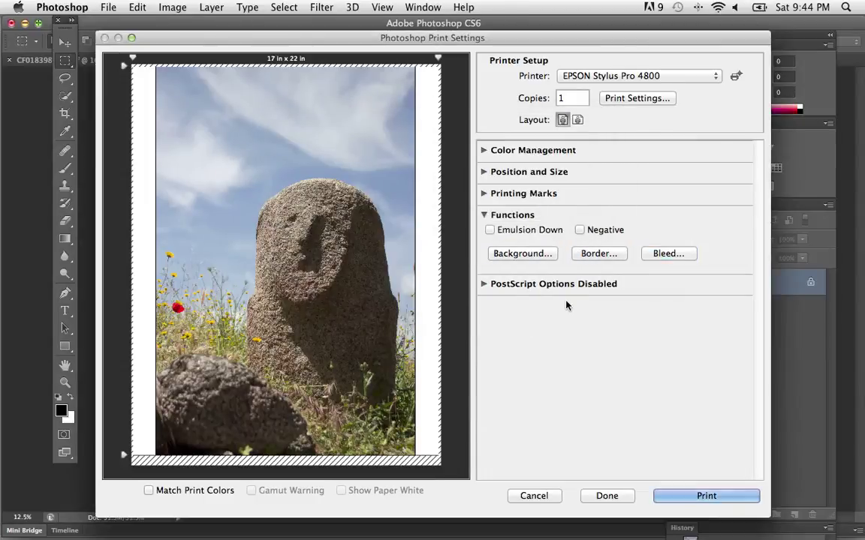
{"action": "left_click", "coordinate": [484, 215]}
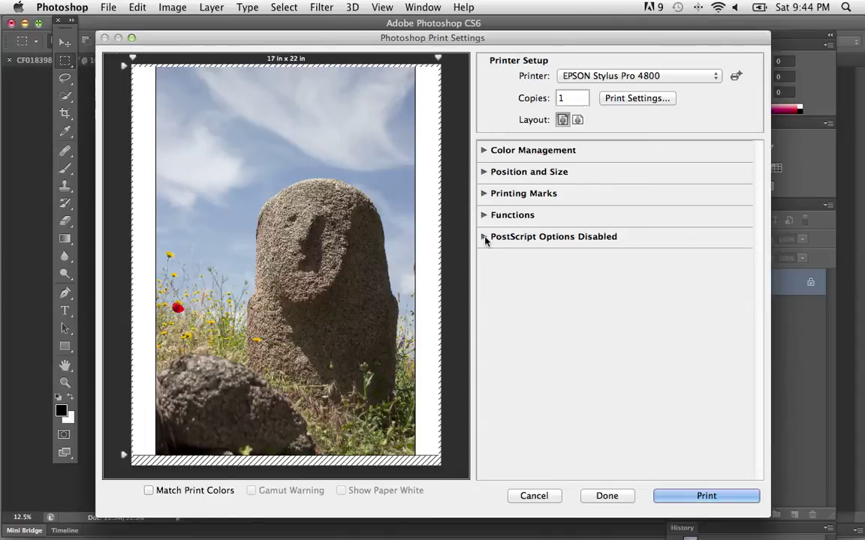
- Print the statue photo and bring up the EPSON printer's Dock menu
{"action": "left_click", "coordinate": [720, 500]}
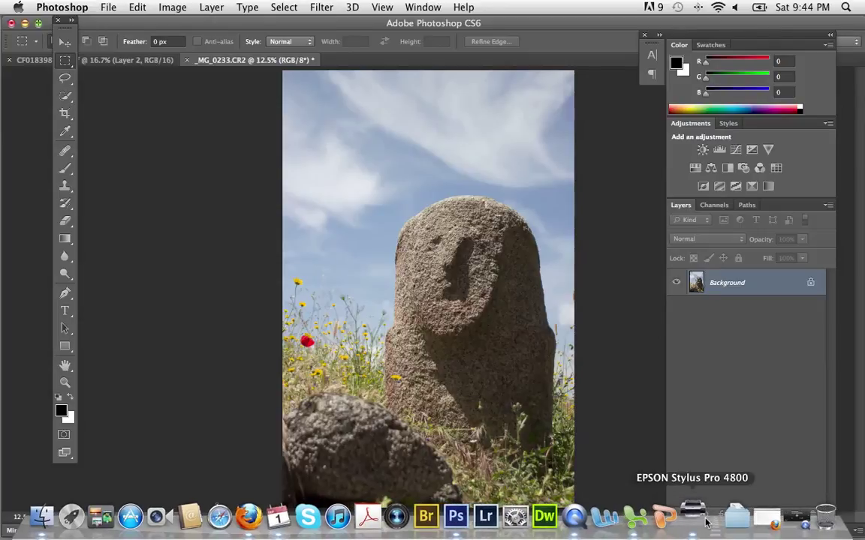
{"action": "key", "text": "Tab"}
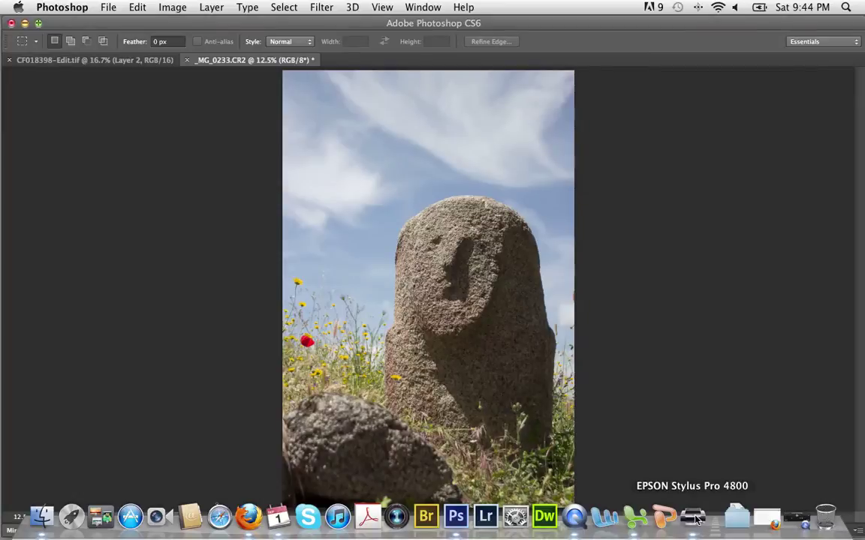
{"action": "key", "text": "Tab"}
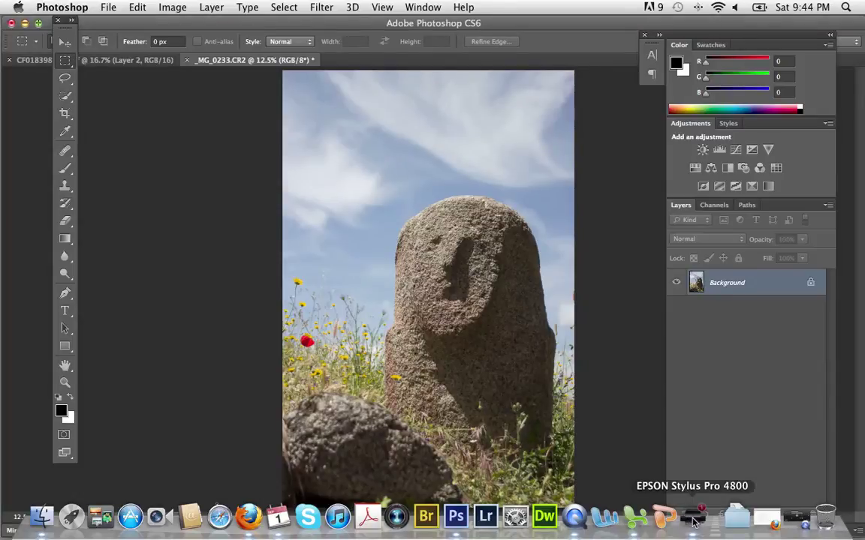
{"action": "right_click", "coordinate": [693, 521]}
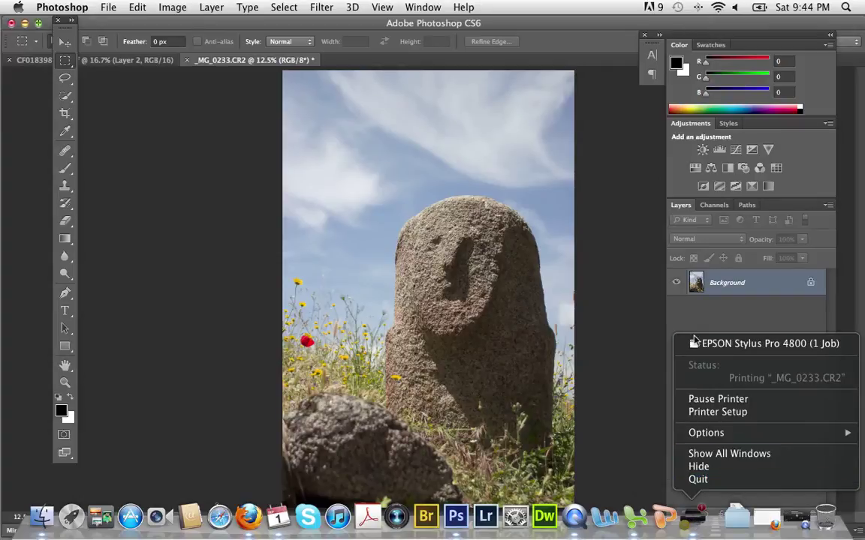
- Delete the _MG_0233.CR2 job from the EPSON Stylus Pro 4800 queue and close it
{"action": "left_click", "coordinate": [750, 344]}
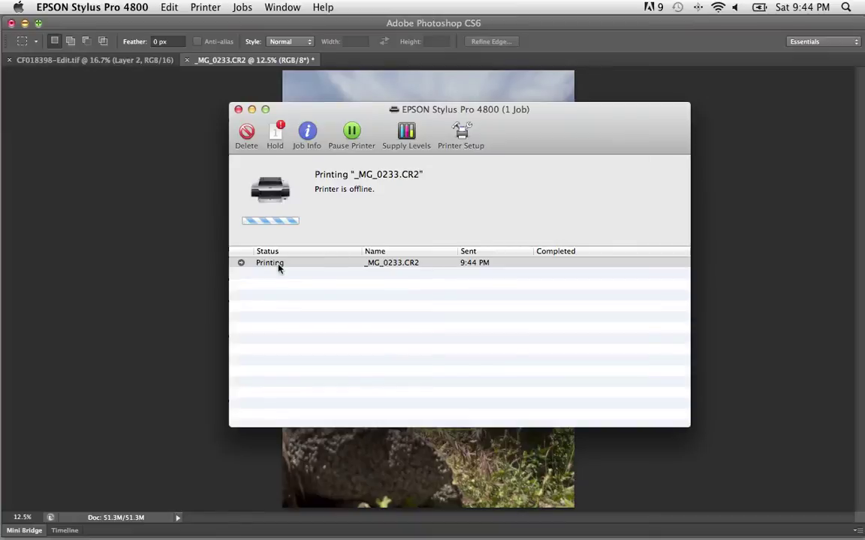
{"action": "left_click", "coordinate": [264, 264]}
{"action": "left_click", "coordinate": [247, 133]}
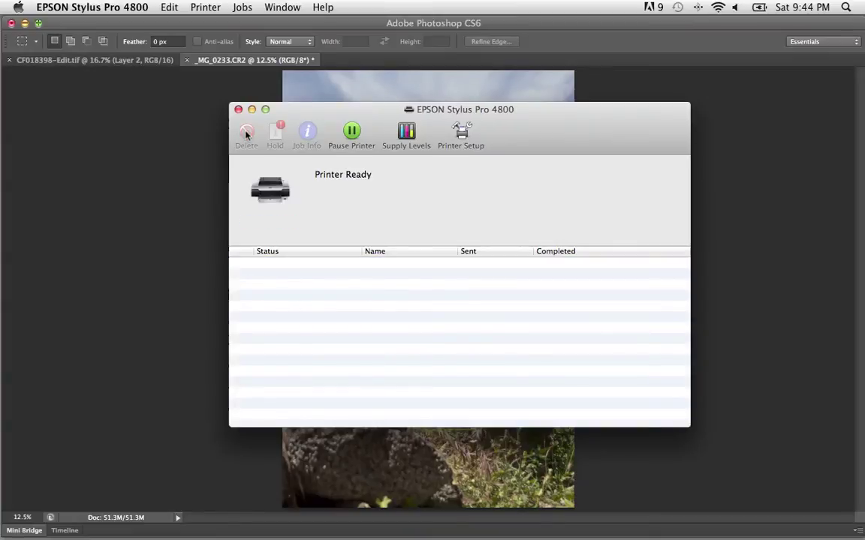
{"action": "left_click", "coordinate": [238, 109]}
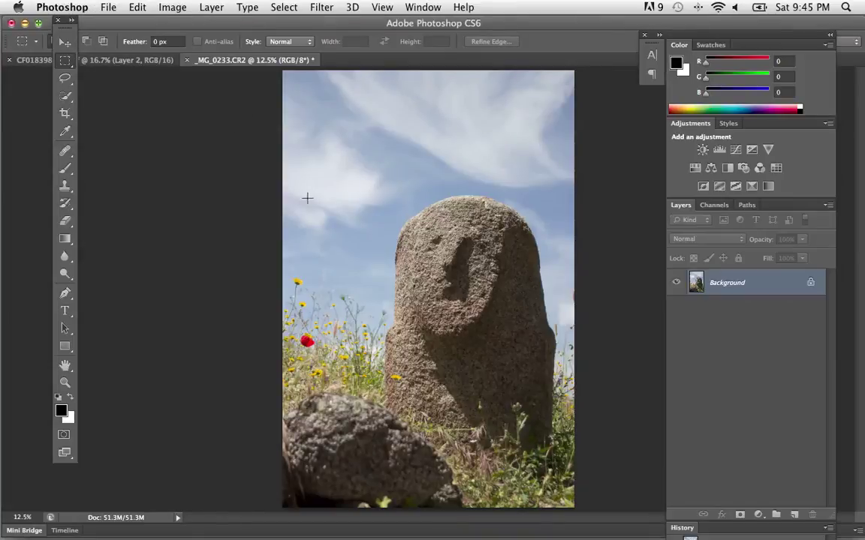
- Close _MG_0233 without saving and open Print Settings for the portrait CF018398
{"action": "left_click", "coordinate": [187, 60]}
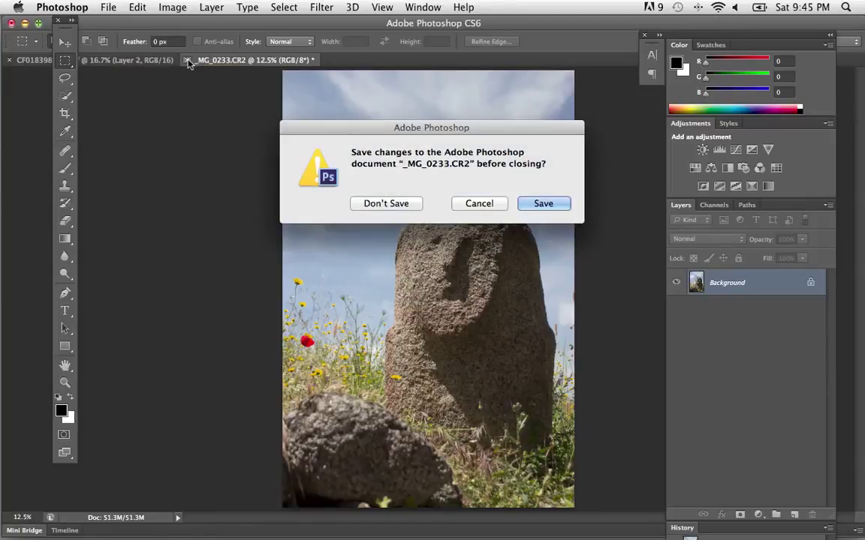
{"action": "left_click", "coordinate": [398, 204]}
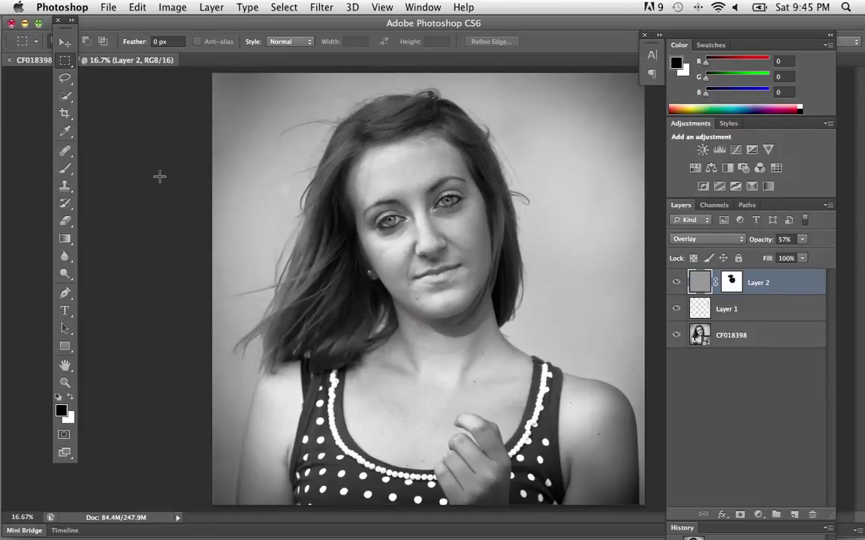
{"action": "key", "text": "super+s"}
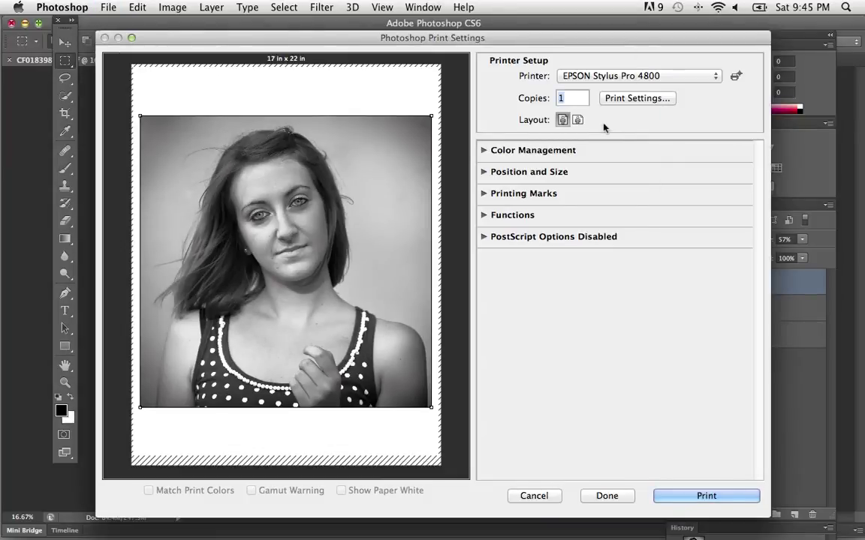
{"action": "left_click_drag", "start_coordinate": [321, 38], "coordinate": [320, 27]}
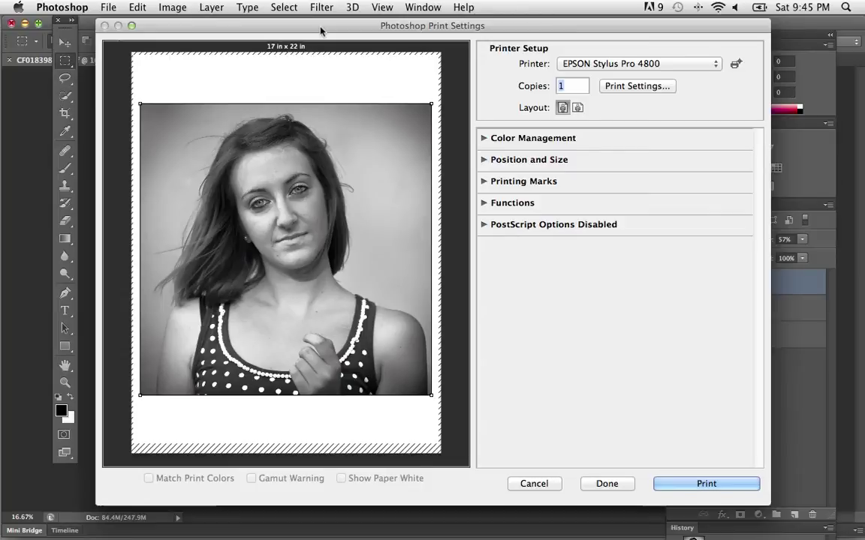
- In the printer's Print dialog, choose EPSON Color Controls under Color Matching
{"action": "left_click", "coordinate": [643, 89]}
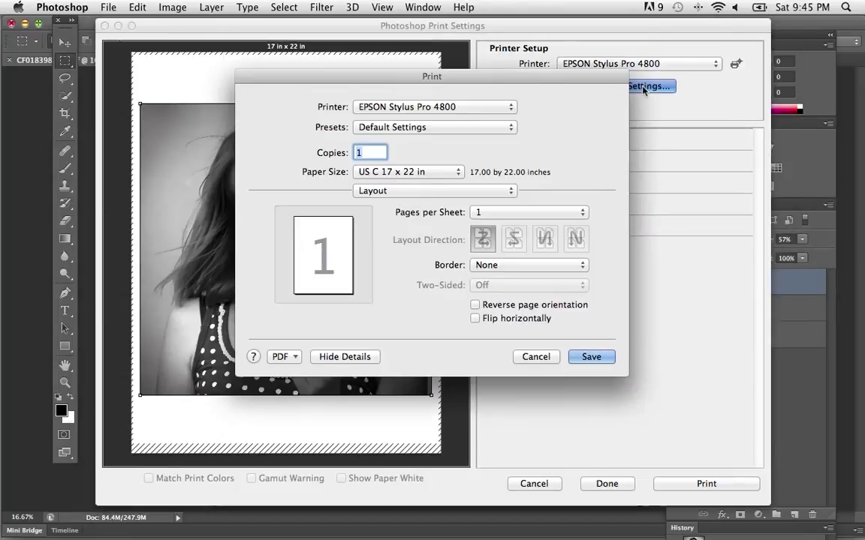
{"action": "left_click_drag", "start_coordinate": [384, 70], "coordinate": [368, 42]}
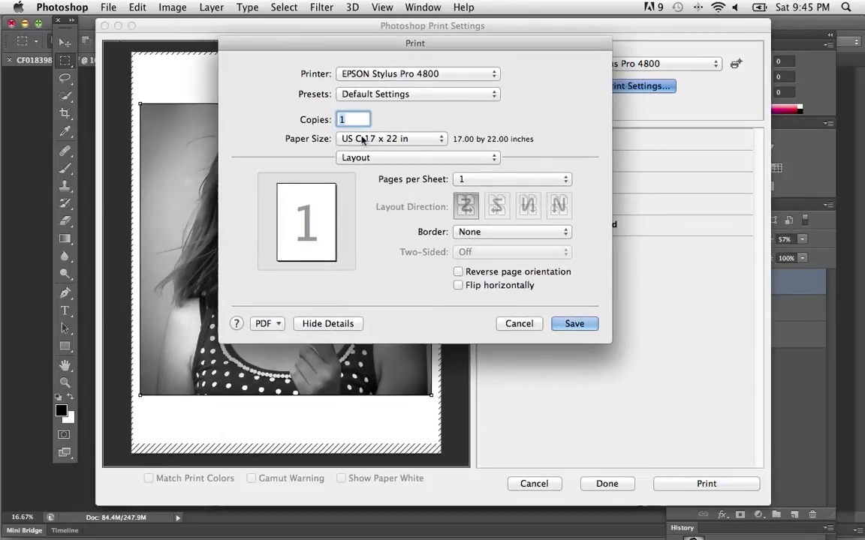
{"action": "left_click", "coordinate": [417, 157]}
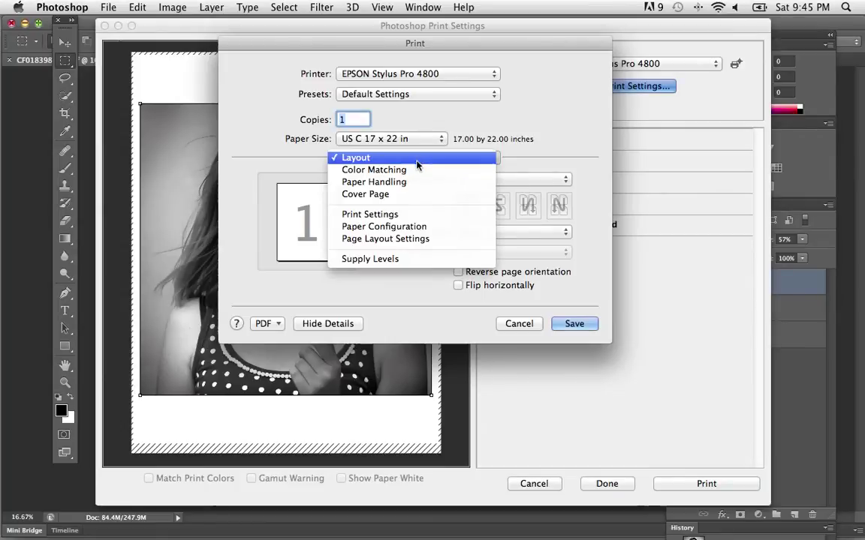
{"action": "key", "text": "Escape"}
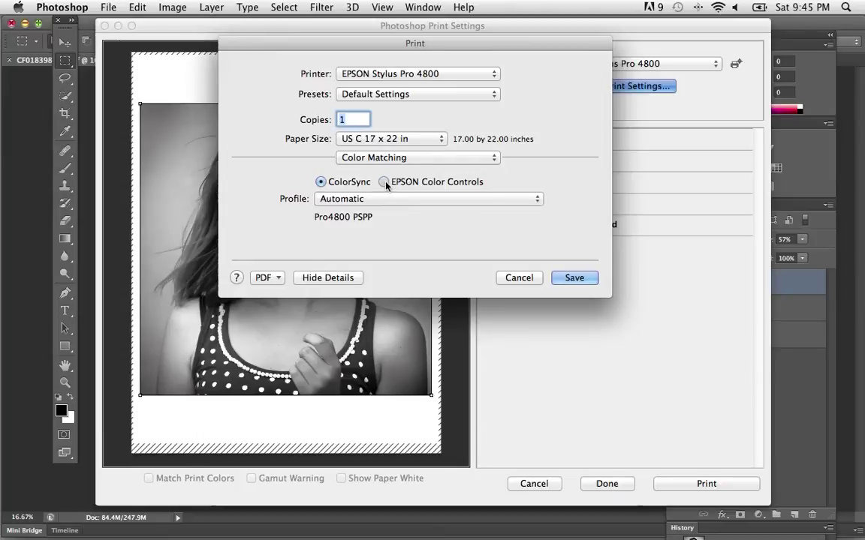
{"action": "left_click", "coordinate": [385, 182]}
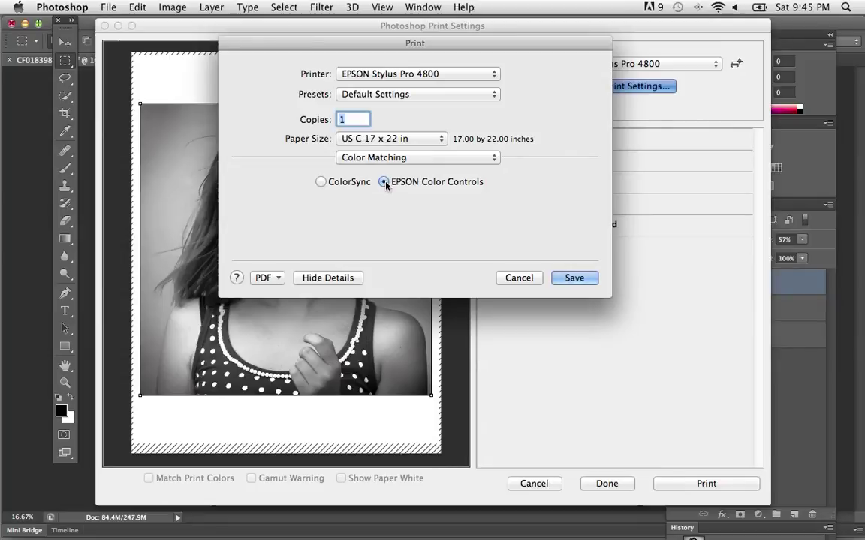
{"action": "left_click_drag", "start_coordinate": [291, 44], "coordinate": [442, 62]}
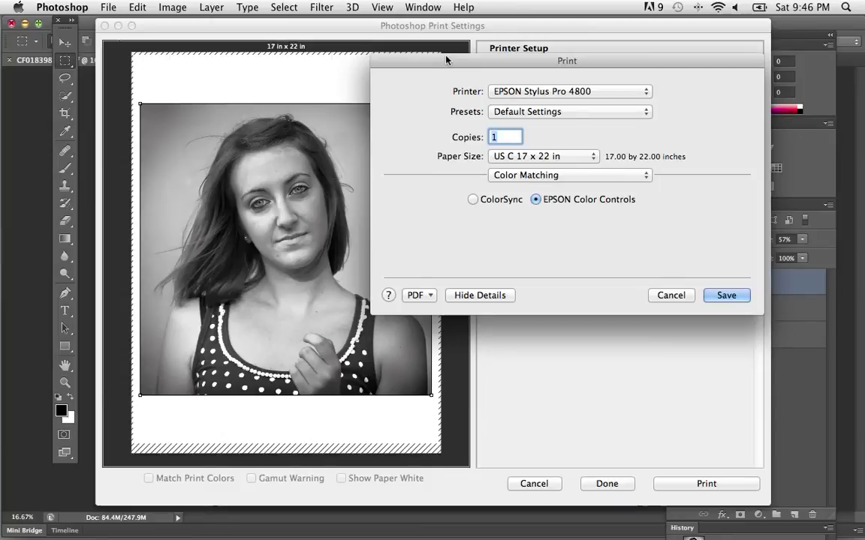
{"action": "left_click_drag", "start_coordinate": [445, 59], "coordinate": [462, 42]}
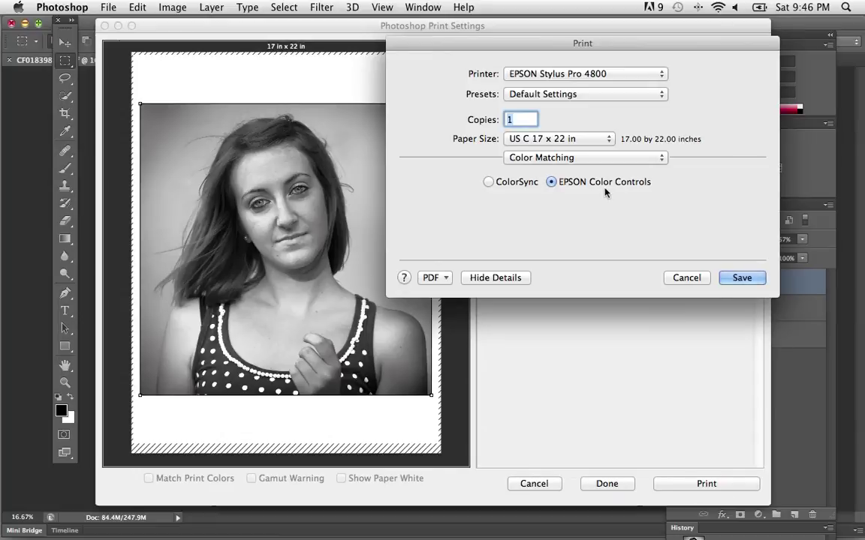
- Keep the Default Settings preset and set the driver colour to Advanced B&W Photo
{"action": "left_click", "coordinate": [529, 94]}
{"action": "left_click", "coordinate": [540, 92]}
{"action": "left_click", "coordinate": [546, 159]}
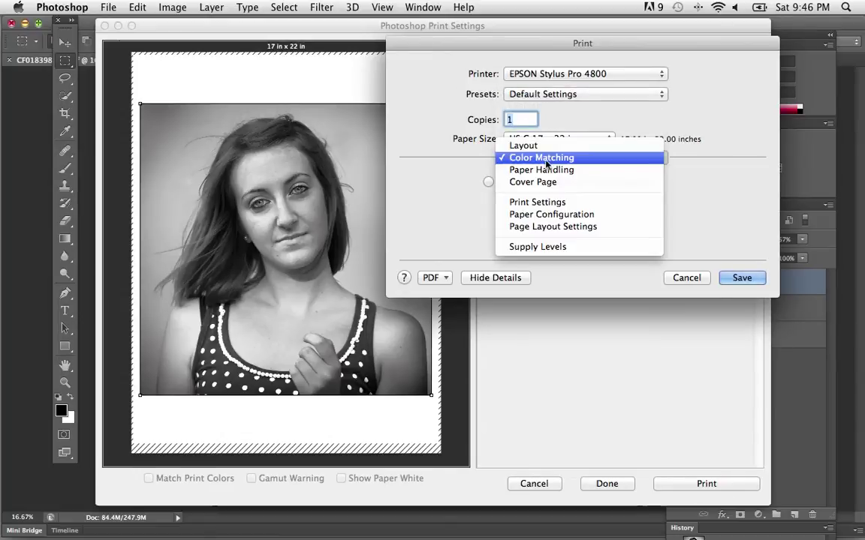
{"action": "left_click", "coordinate": [546, 202]}
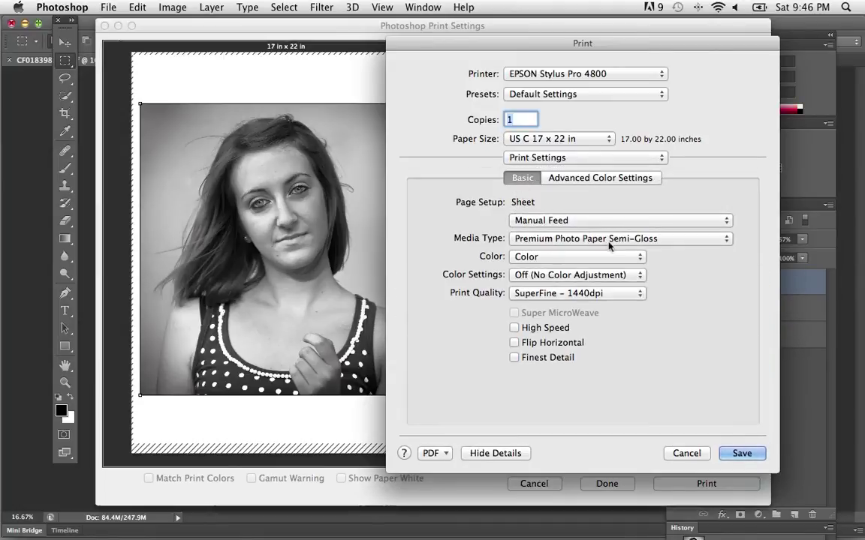
{"action": "left_click", "coordinate": [562, 259]}
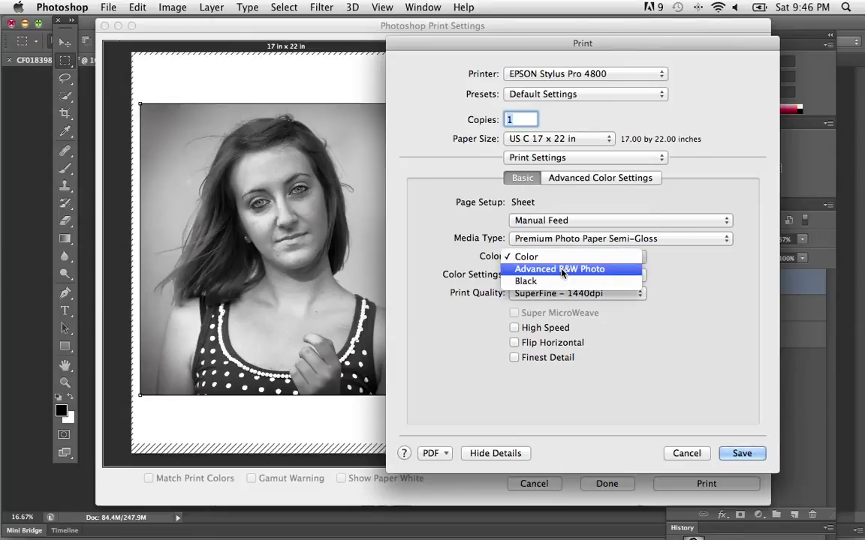
{"action": "left_click", "coordinate": [561, 269]}
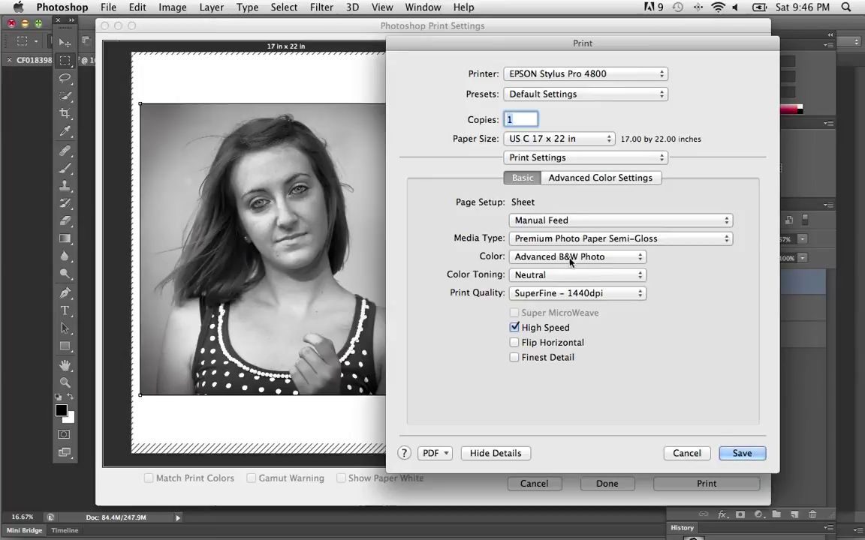
- Keep Neutral colour toning and turn off High Speed printing
{"action": "left_click", "coordinate": [551, 158]}
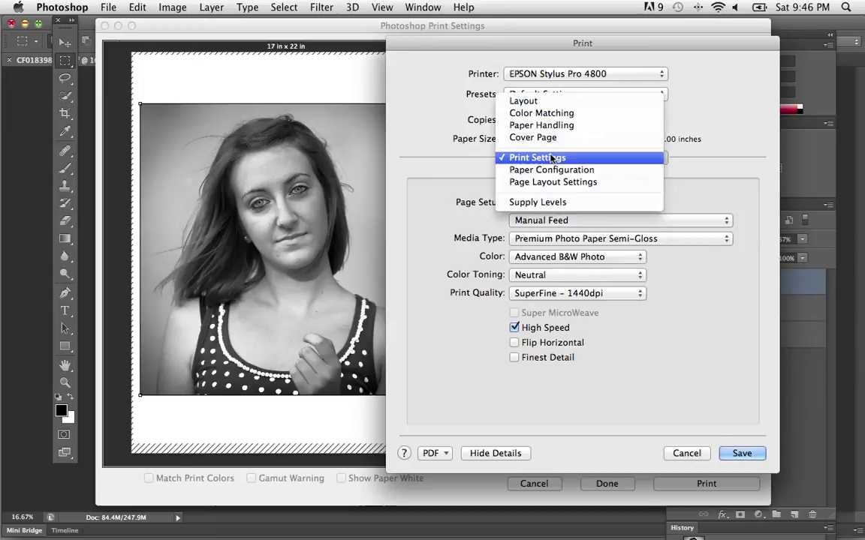
{"action": "left_click", "coordinate": [547, 113]}
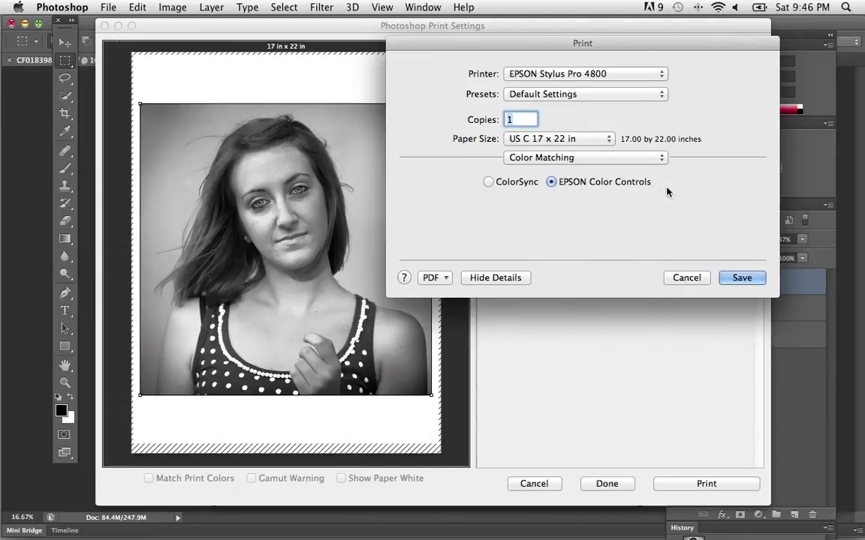
{"action": "left_click", "coordinate": [552, 158]}
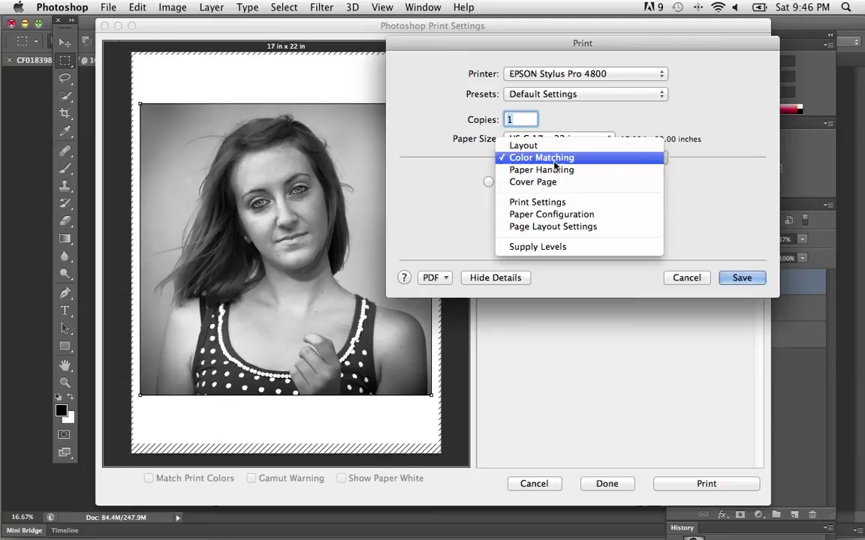
{"action": "left_click", "coordinate": [551, 202]}
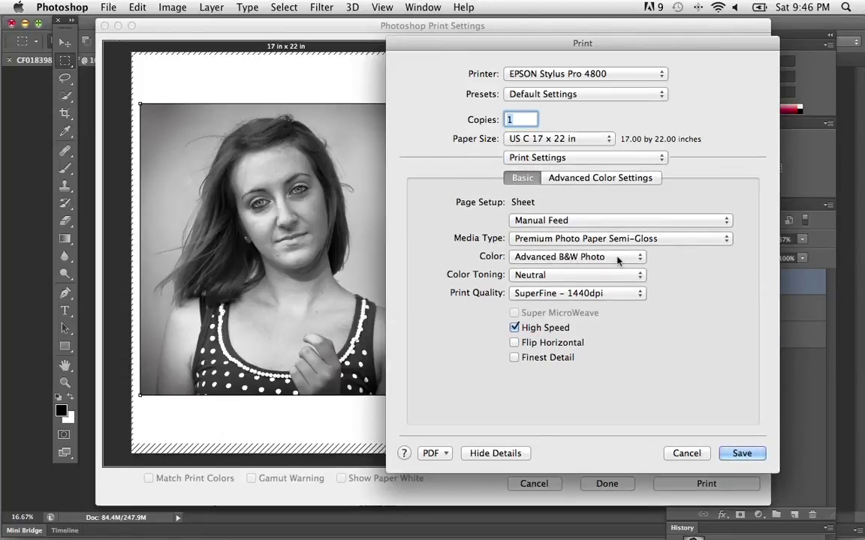
{"action": "left_click", "coordinate": [576, 276]}
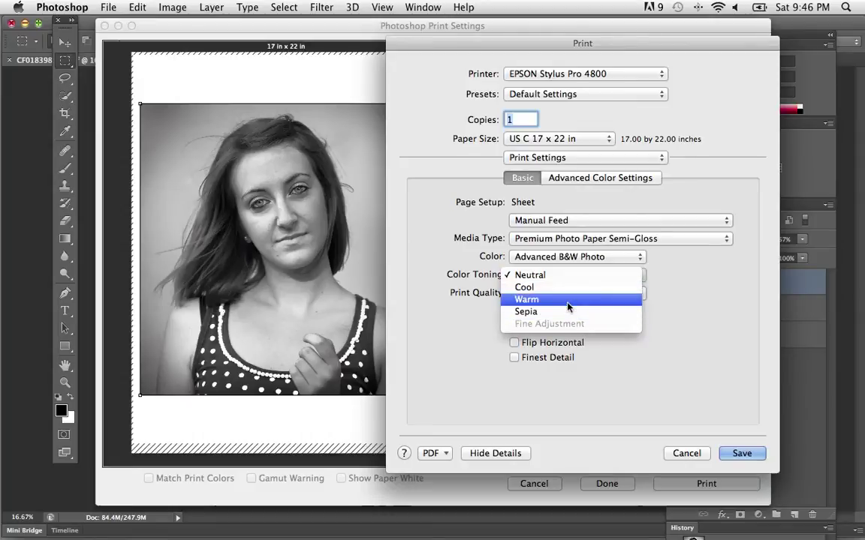
{"action": "left_click", "coordinate": [539, 275]}
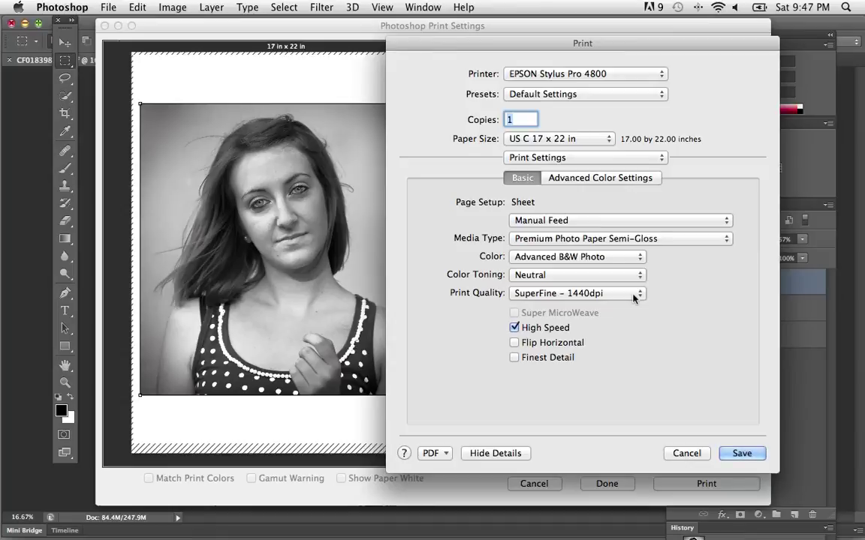
{"action": "left_click", "coordinate": [514, 327]}
{"action": "left_click", "coordinate": [535, 159]}
{"action": "left_click", "coordinate": [535, 158]}
- Save the driver settings, keep Printer Manages Colors, and enable Send 16-bit Data
{"action": "left_click", "coordinate": [740, 454]}
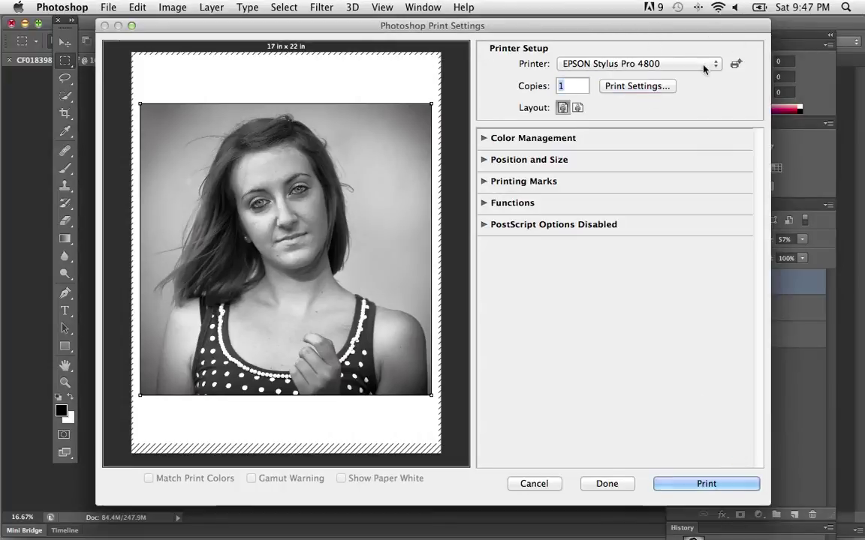
{"action": "left_click", "coordinate": [483, 139]}
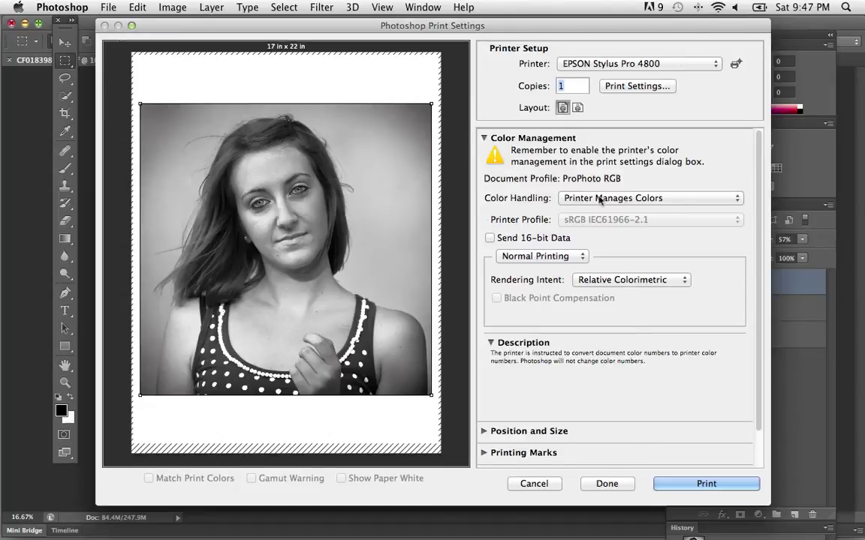
{"action": "left_click", "coordinate": [655, 200]}
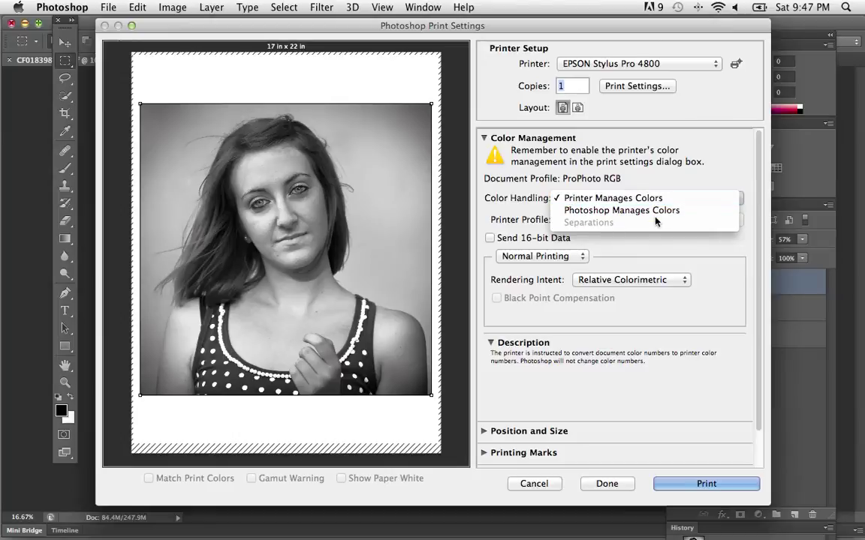
{"action": "left_click", "coordinate": [659, 198]}
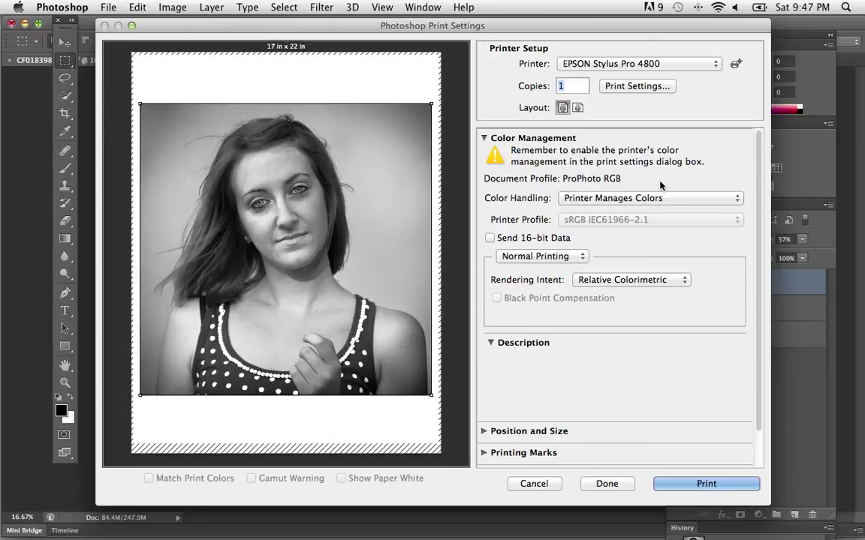
{"action": "left_click", "coordinate": [490, 238]}
{"action": "mouse_move", "coordinate": [643, 204]}
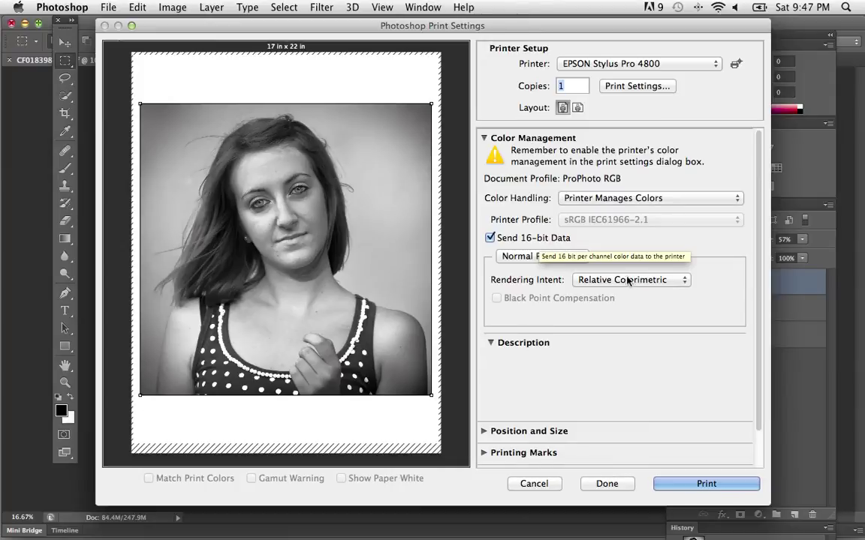
{"action": "mouse_move", "coordinate": [617, 289]}
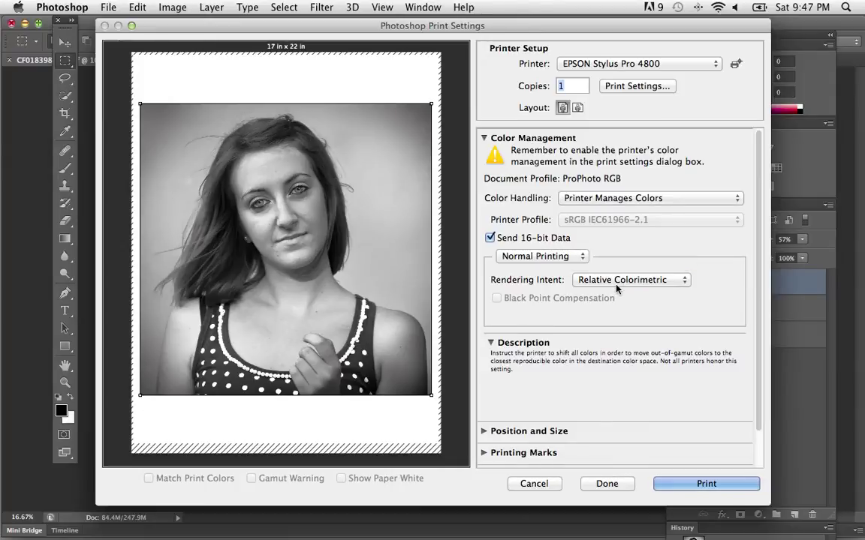
- Uncheck Center and place the portrait 2.0 inches from the top
{"action": "left_click", "coordinate": [484, 139]}
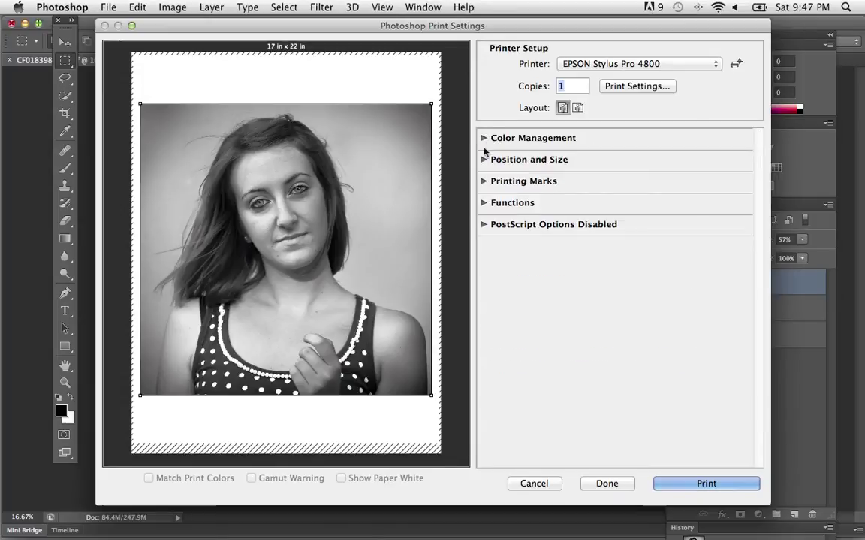
{"action": "left_click", "coordinate": [484, 159]}
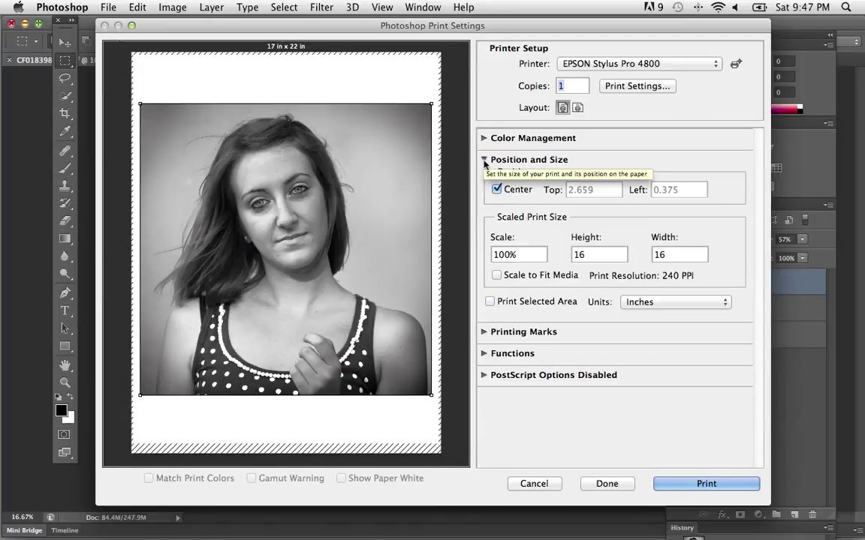
{"action": "left_click", "coordinate": [497, 190]}
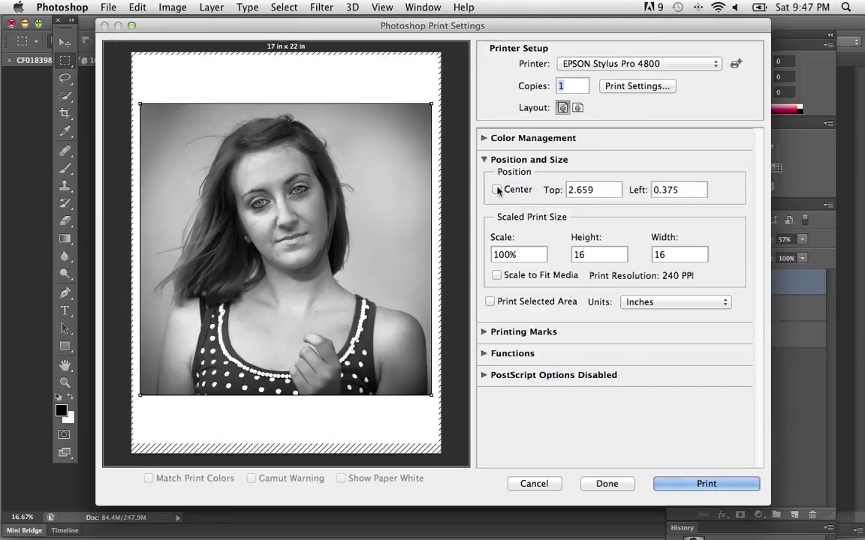
{"action": "double_click", "coordinate": [599, 190]}
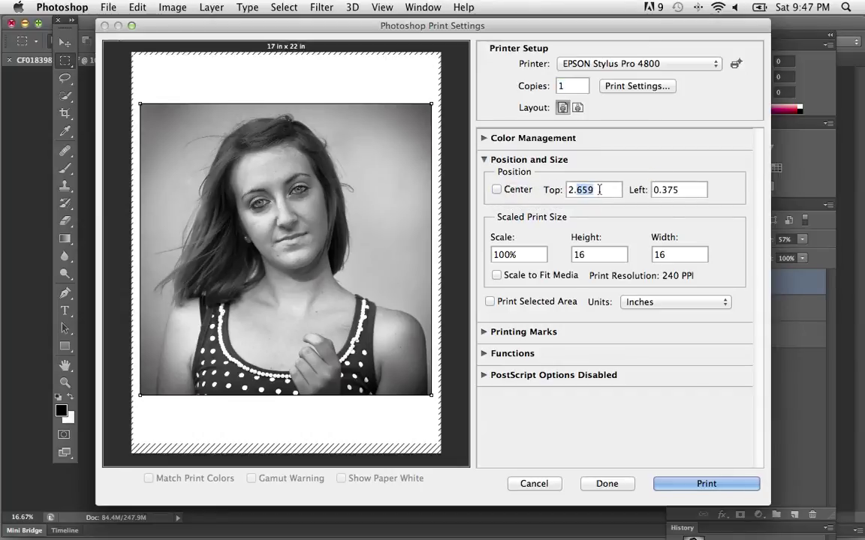
{"action": "type", "text": "2.0"}
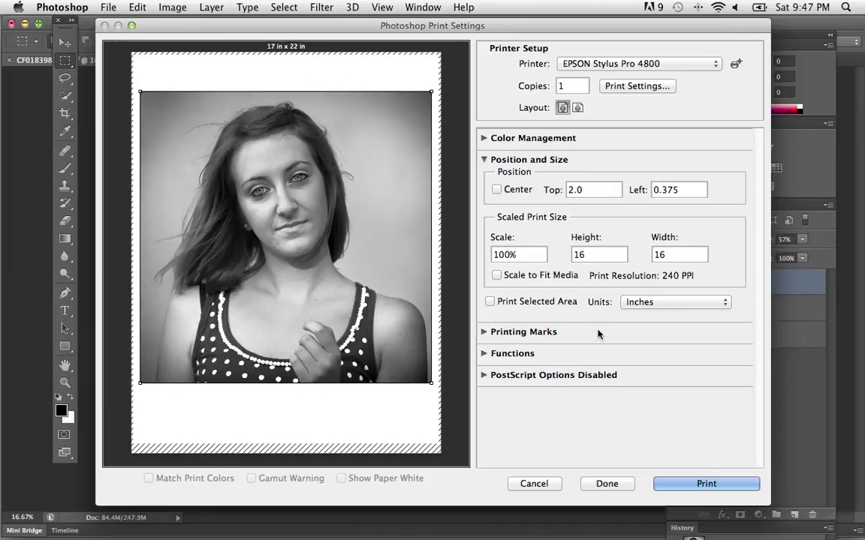
- Add a 1-point border to the portrait under Functions
{"action": "left_click", "coordinate": [484, 333]}
{"action": "left_click", "coordinate": [485, 335]}
{"action": "left_click", "coordinate": [483, 354]}
{"action": "left_click", "coordinate": [598, 392]}
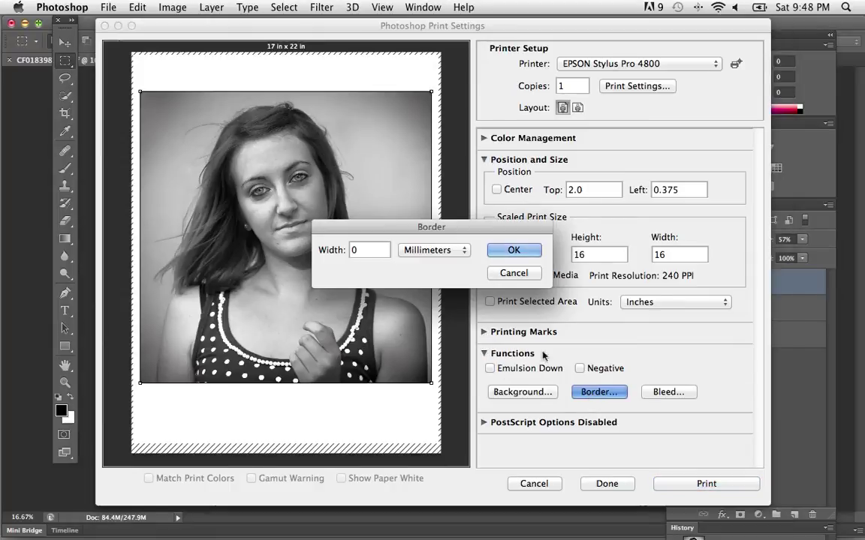
{"action": "left_click", "coordinate": [419, 255]}
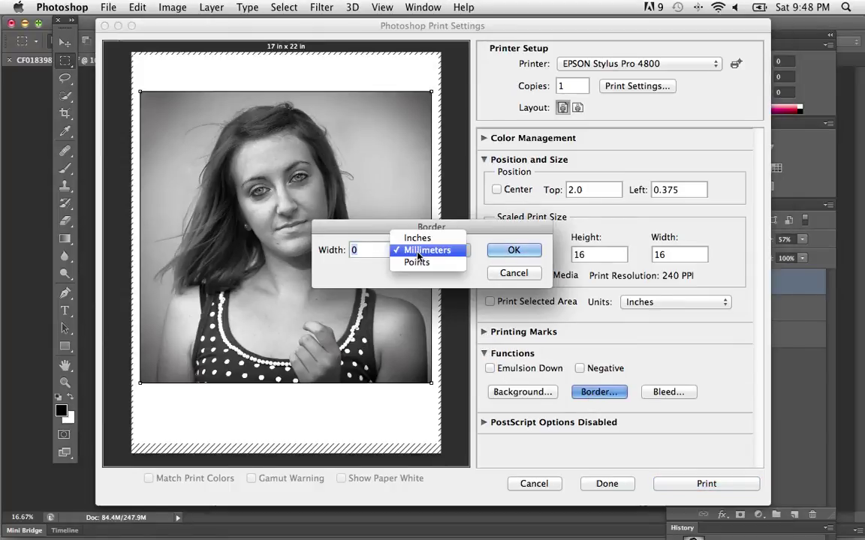
{"action": "left_click", "coordinate": [417, 238]}
{"action": "left_click", "coordinate": [421, 253]}
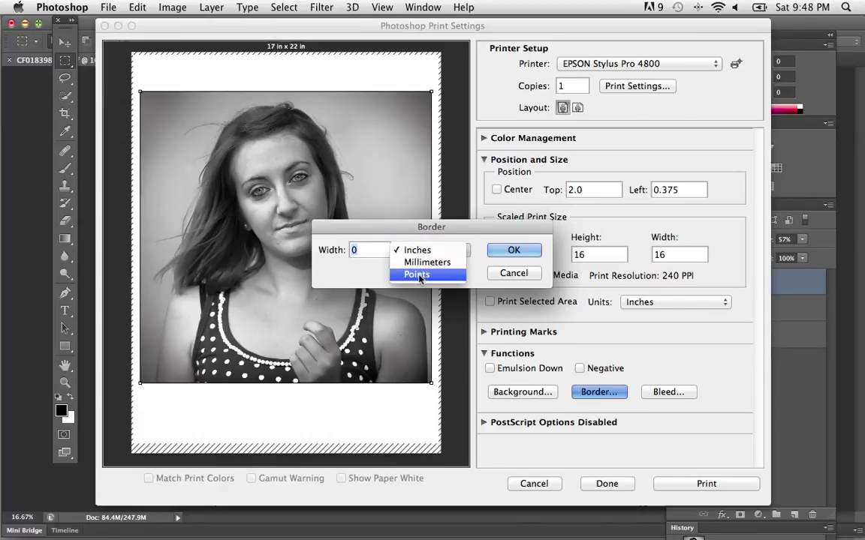
{"action": "left_click", "coordinate": [417, 275]}
{"action": "type", "text": "2"}
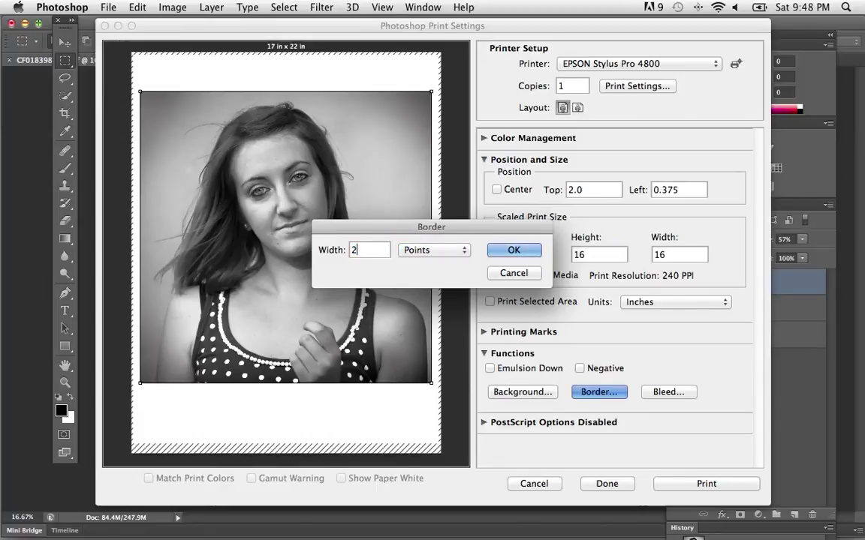
{"action": "key", "text": "BackSpace"}
{"action": "type", "text": "1"}
{"action": "left_click", "coordinate": [511, 250]}
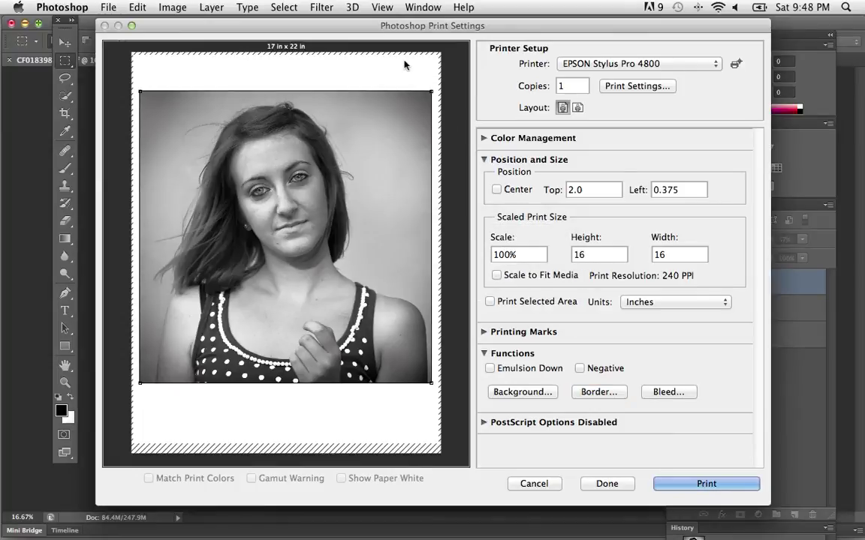